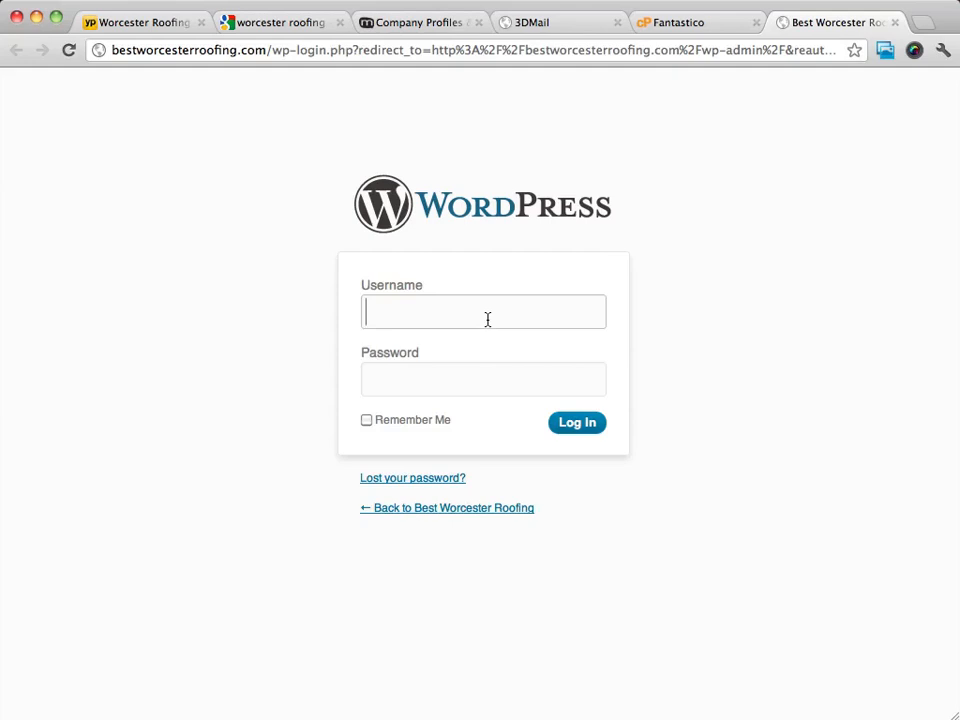
# Log in to the WordPress admin with the username bestworcester and the account password.
pyautogui.write('bestwor')
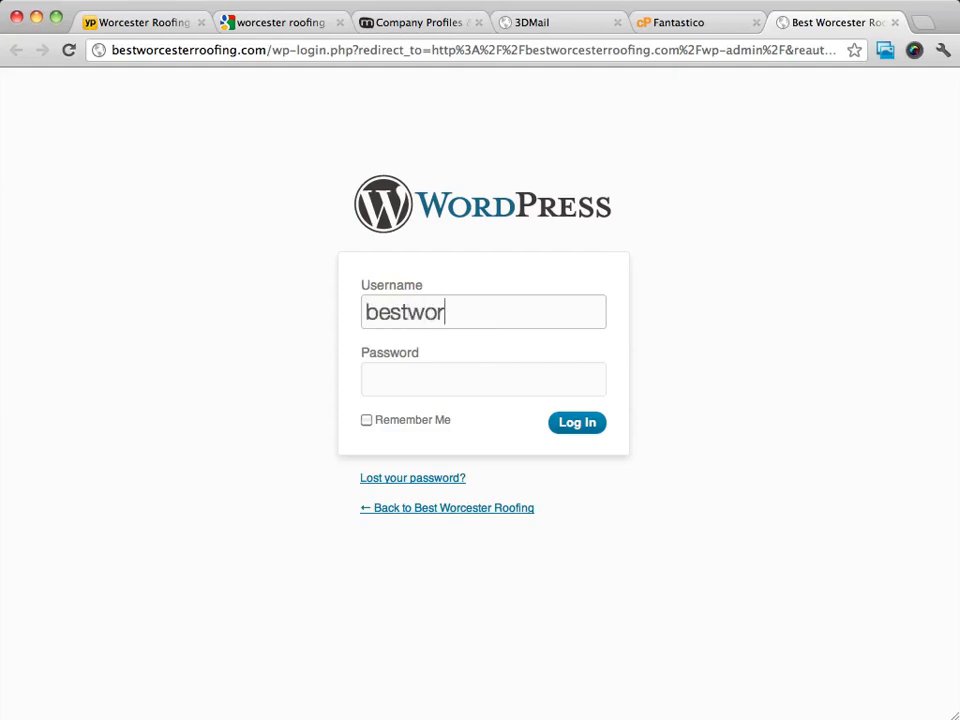
pyautogui.write('cester')
pyautogui.click(486, 372)
pyautogui.write('••••••••••')
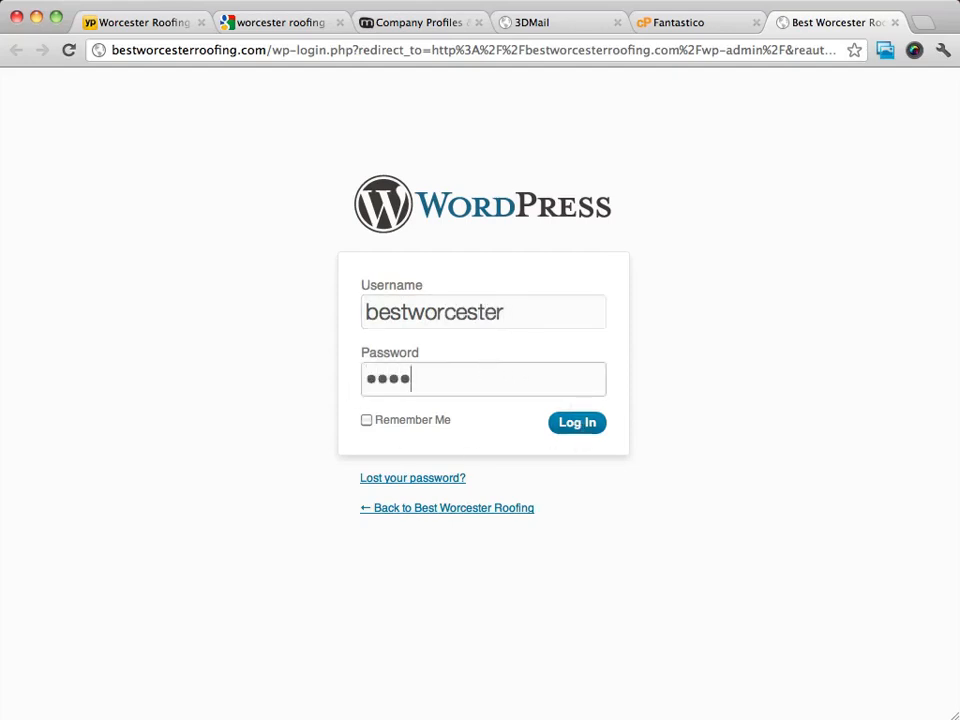
pyautogui.write('••')
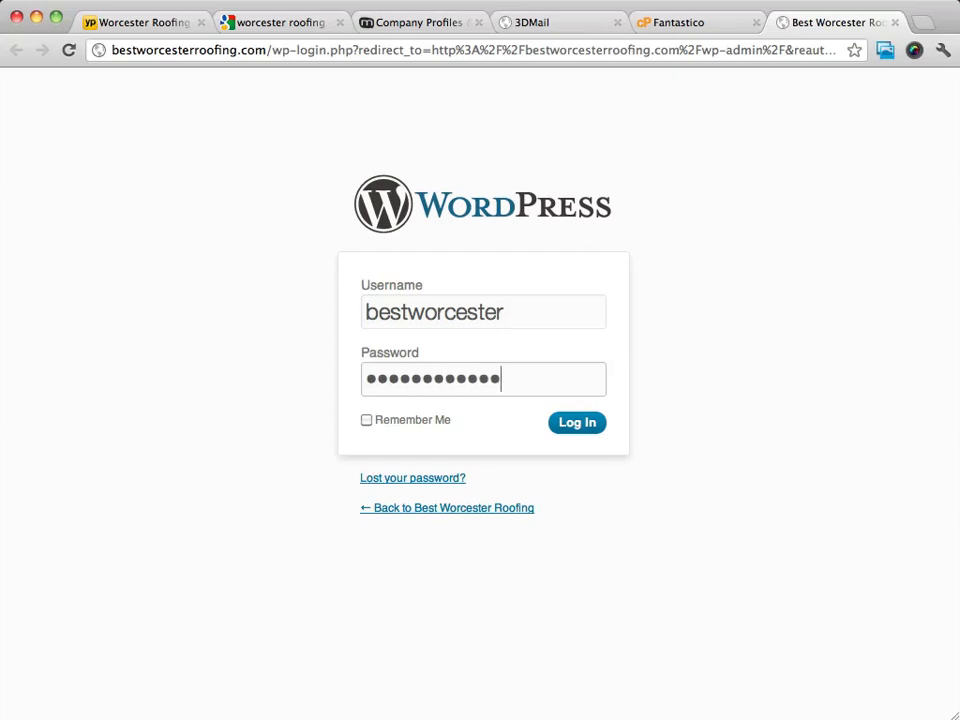
pyautogui.click(576, 422)
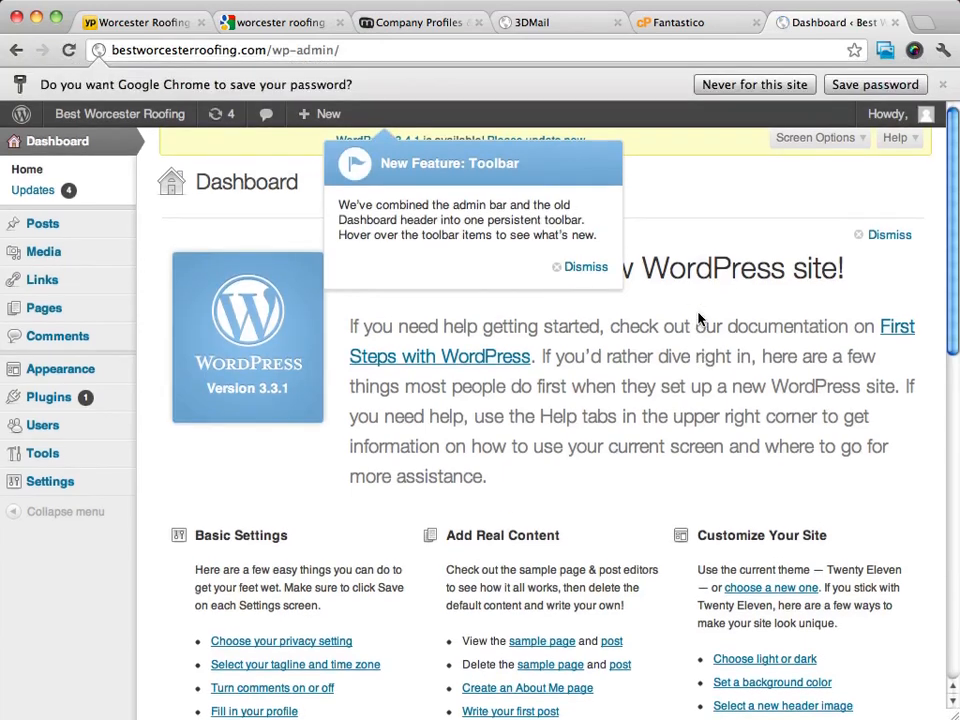
# Dismiss the new toolbar feature notice and update the site automatically to WordPress 3.4.1.
pyautogui.click(572, 270)
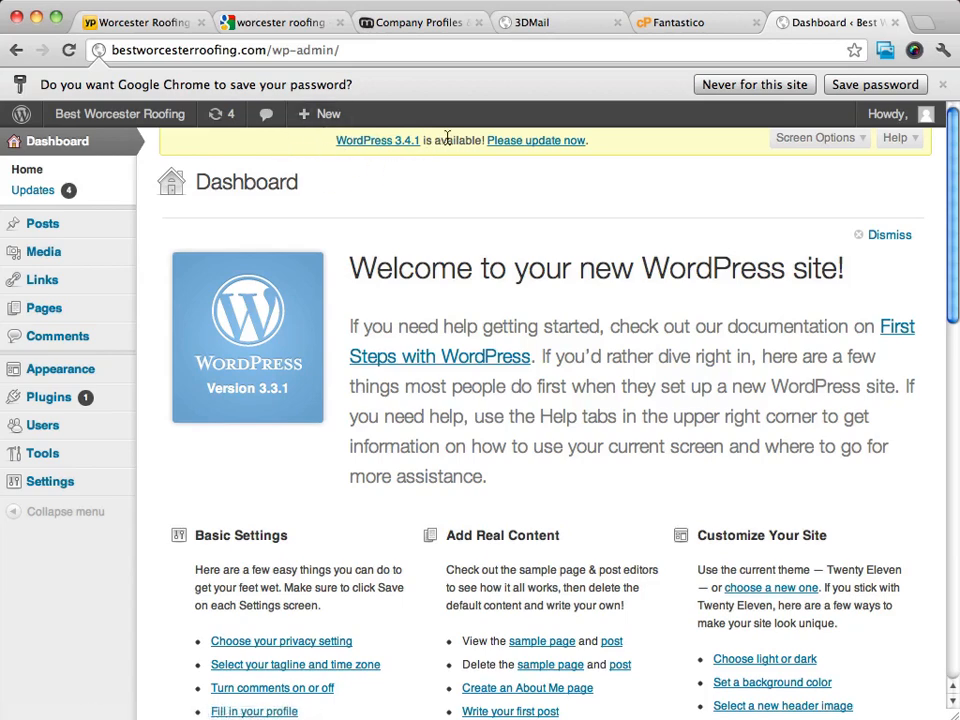
pyautogui.click(537, 141)
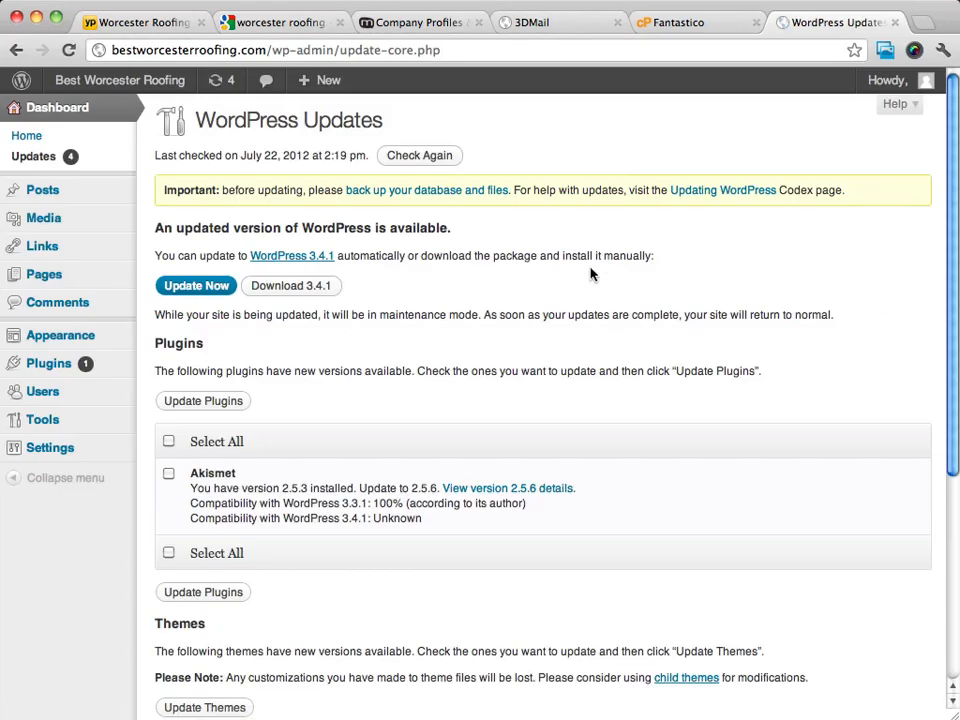
pyautogui.click(227, 286)
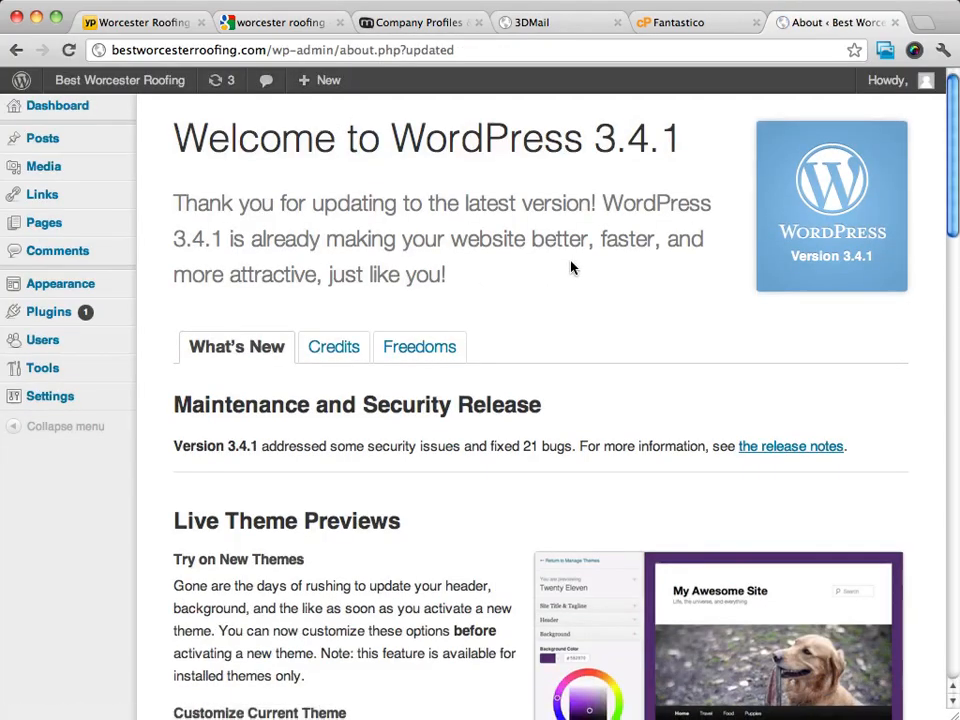
# Look through the What's New page of WordPress 3.4.1, from the live theme previews to the Under the Hood section.
pyautogui.scroll(-15, 572, 267)
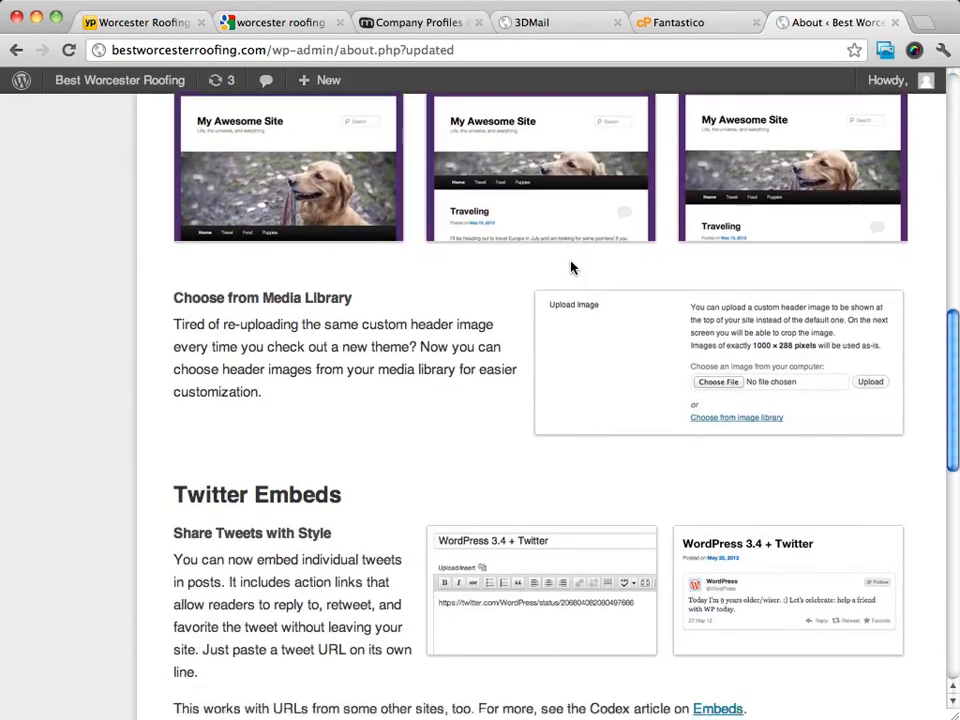
pyautogui.scroll(-4, 572, 267)
pyautogui.scroll(7, 572, 267)
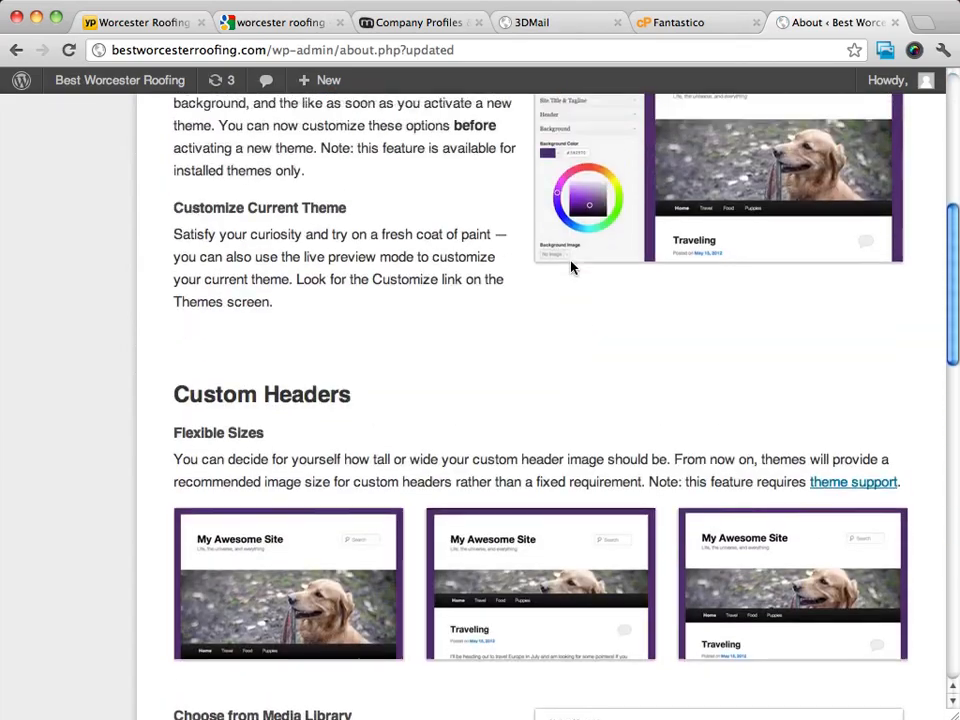
pyautogui.scroll(8, 572, 267)
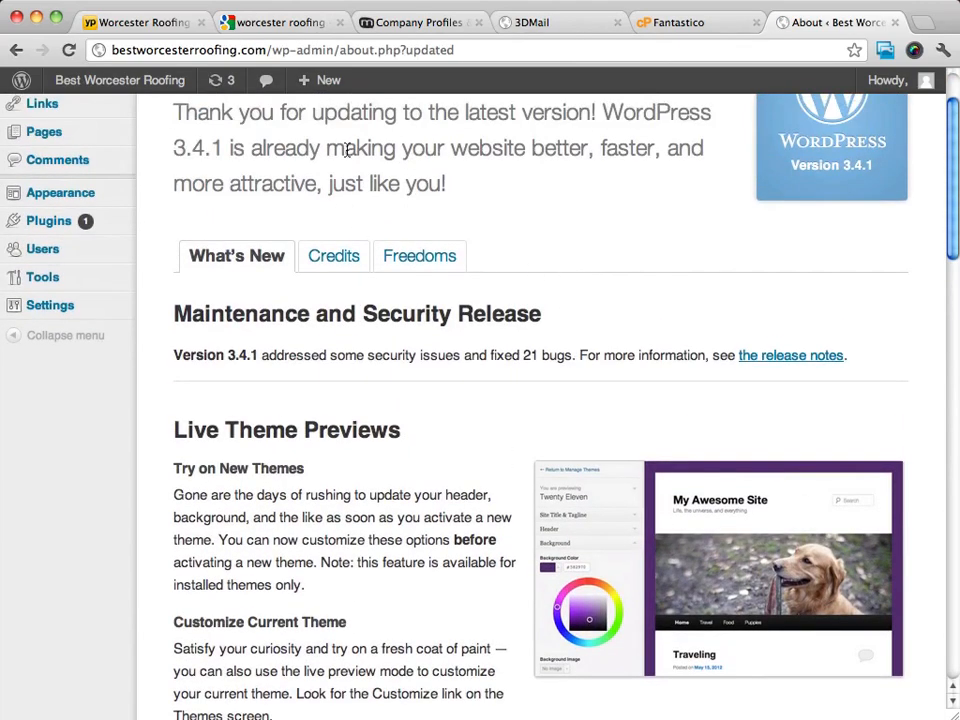
pyautogui.scroll(2, 347, 150)
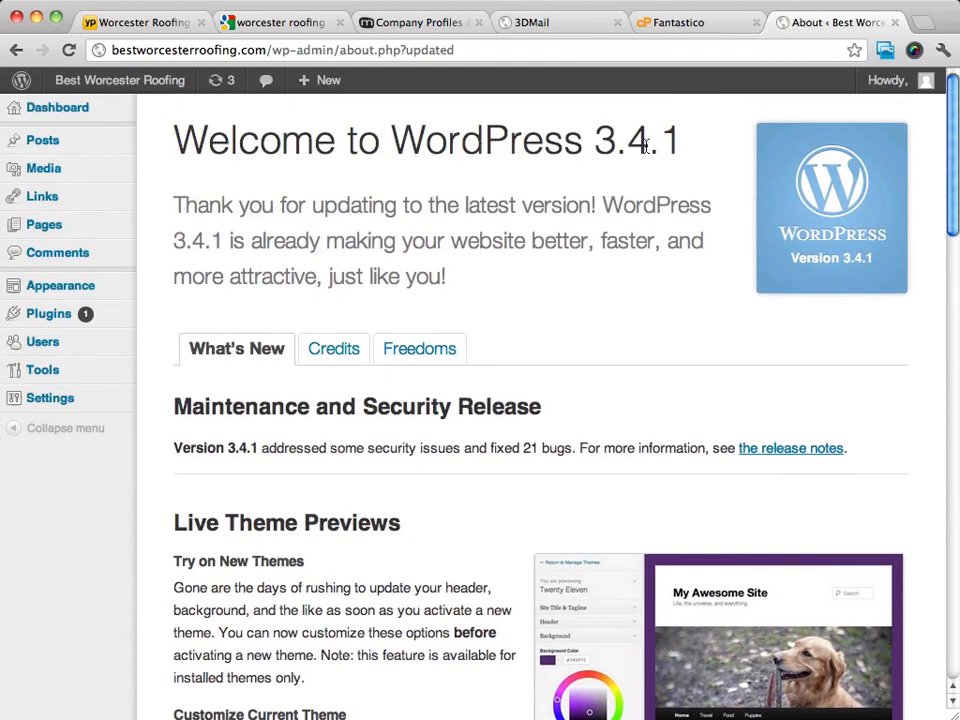
pyautogui.scroll(-2, 645, 145)
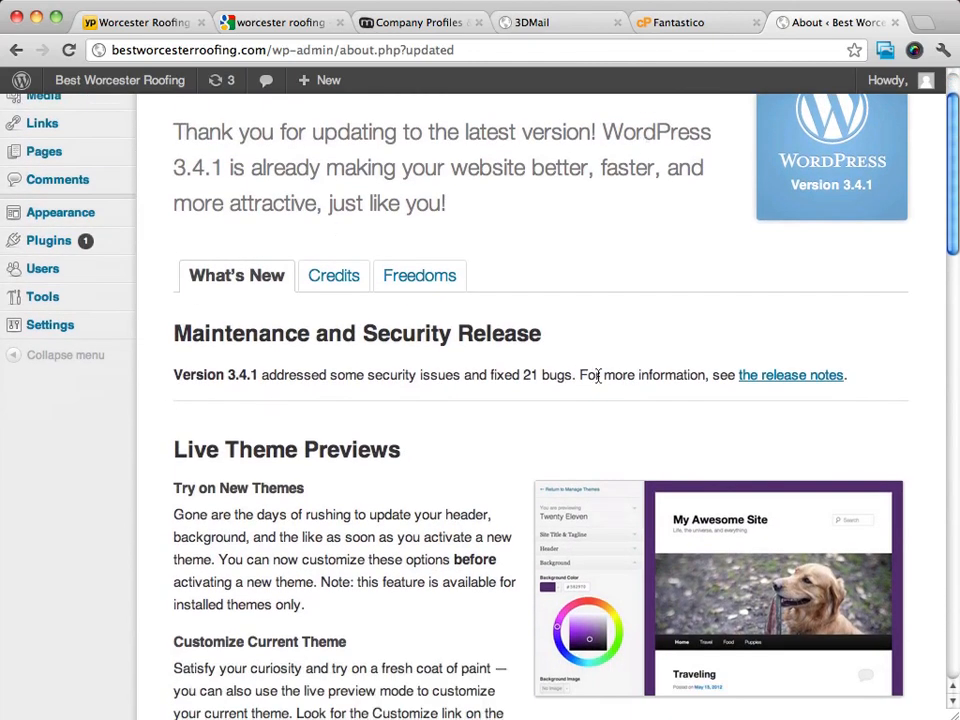
pyautogui.scroll(-10, 603, 318)
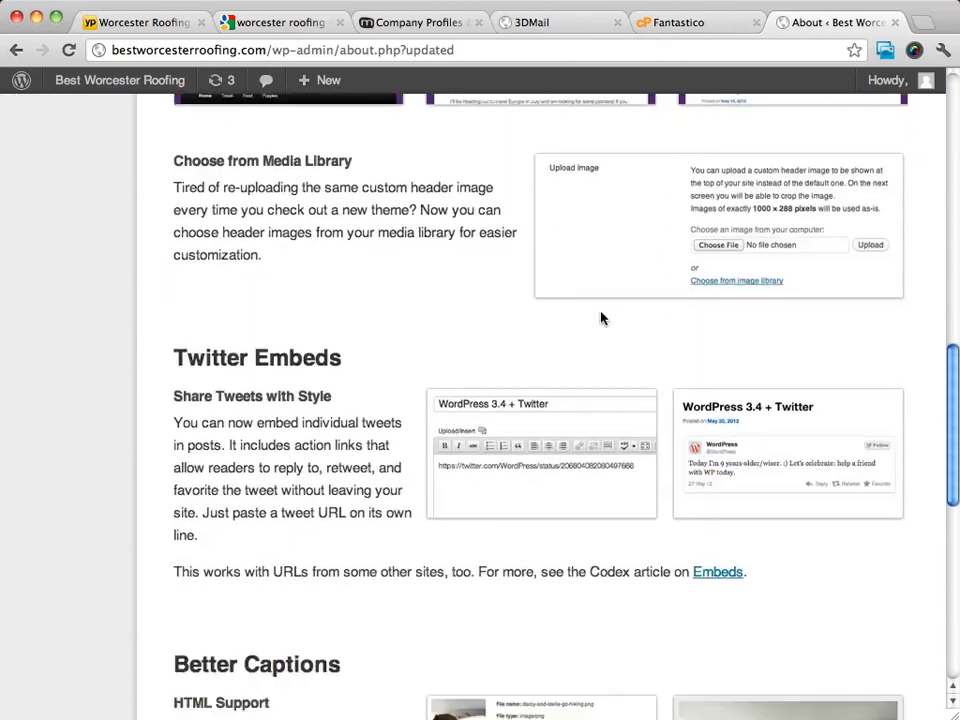
pyautogui.scroll(-4, 601, 318)
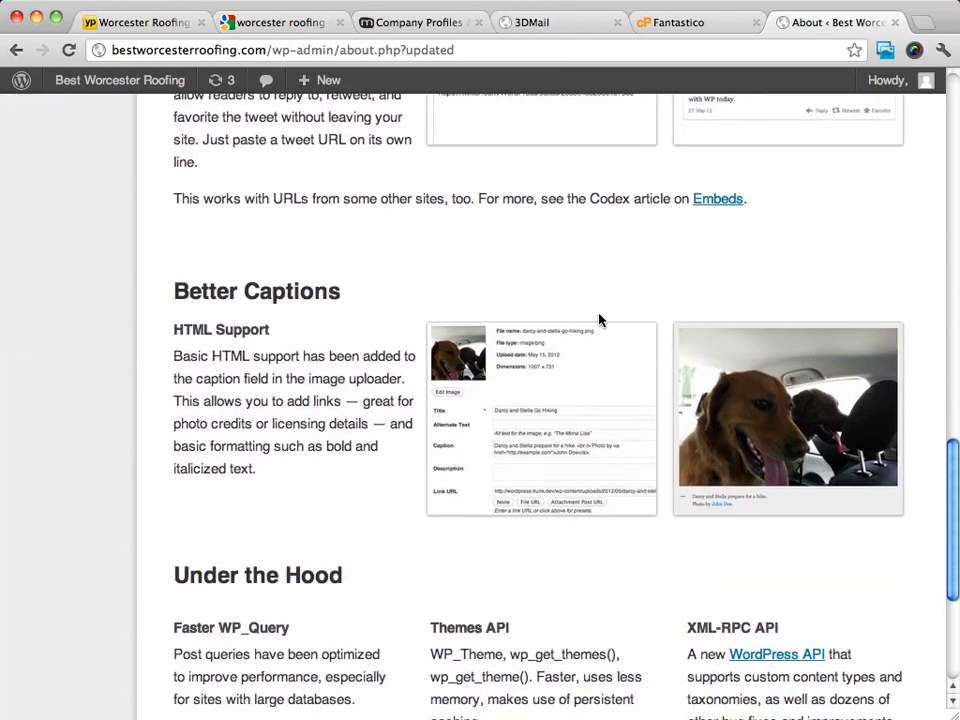
pyautogui.scroll(-3, 600, 319)
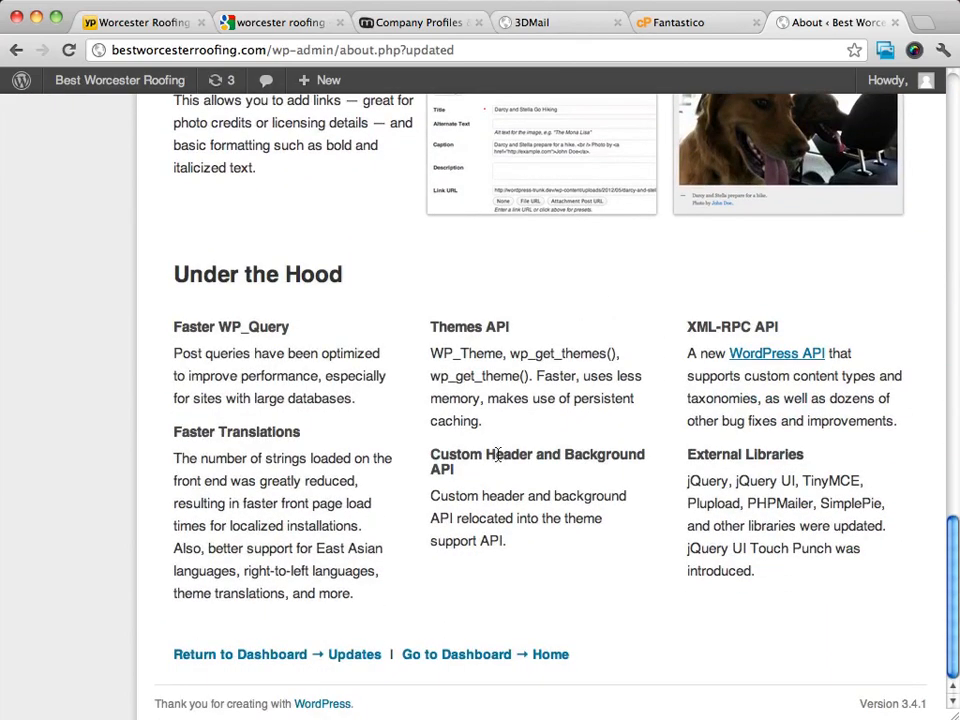
pyautogui.scroll(1, 522, 355)
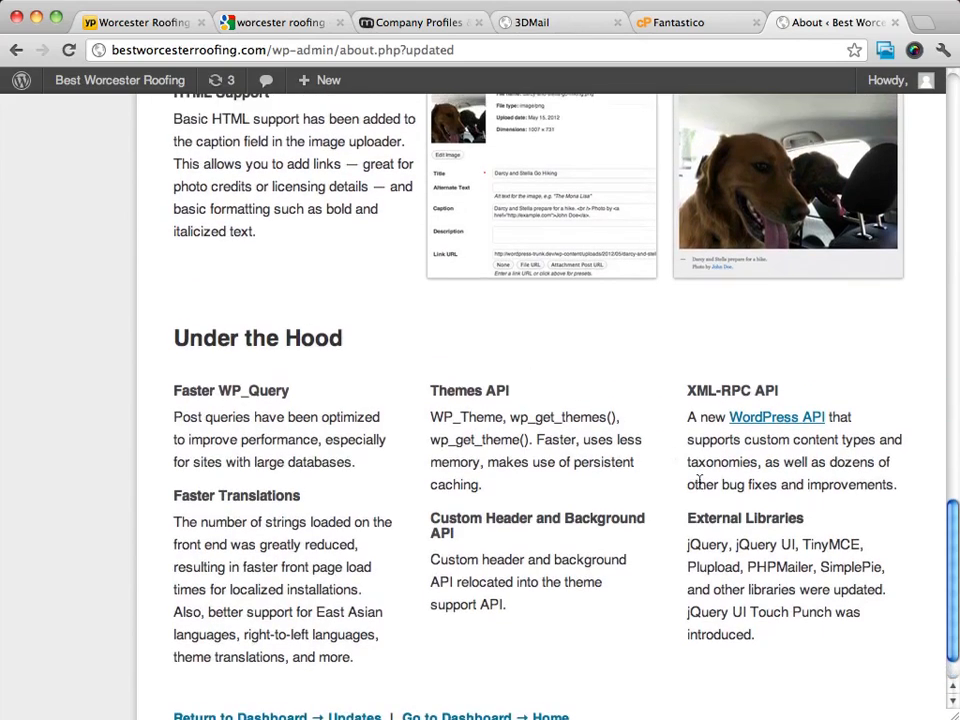
pyautogui.scroll(15, 636, 478)
pyautogui.scroll(5, 700, 485)
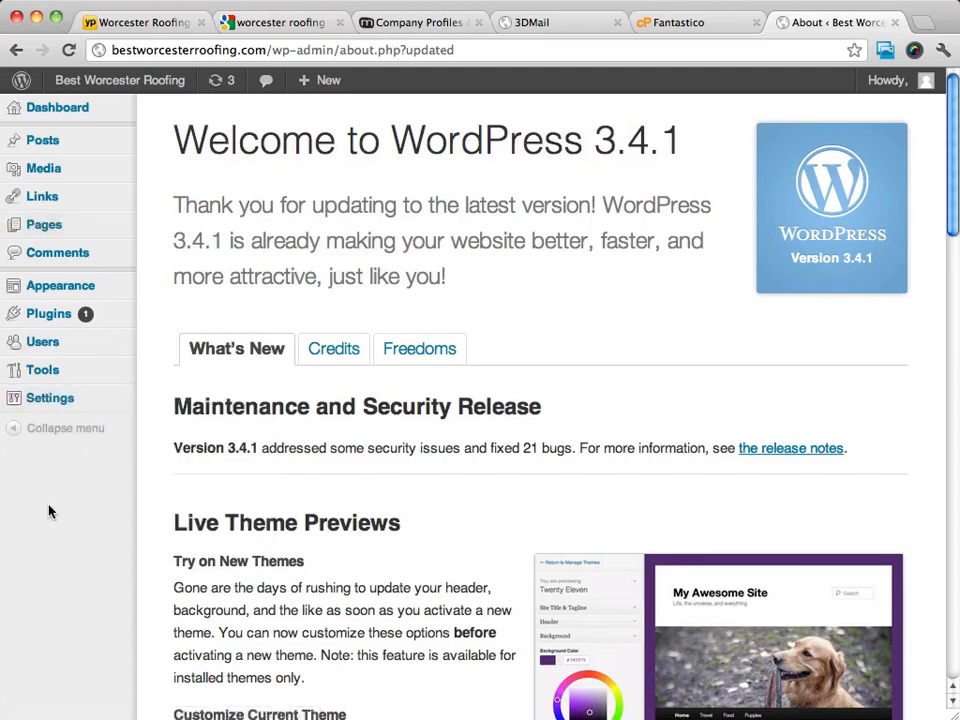
# Review the site's general settings, including the site title, tagline, addresses, timezone, and date and time formats.
pyautogui.click(42, 401)
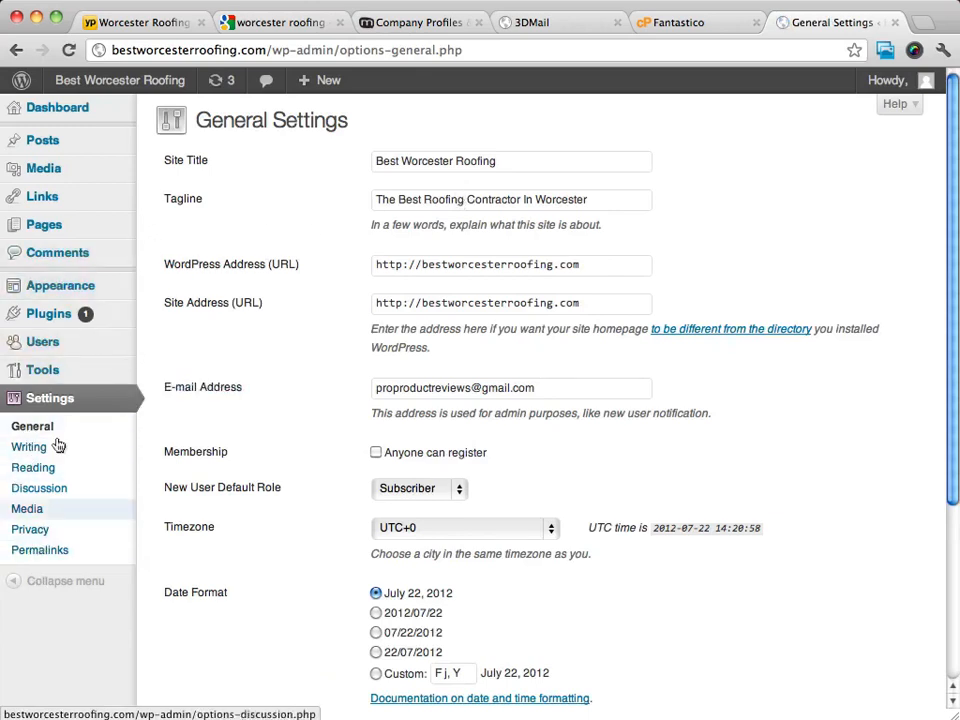
pyautogui.scroll(-3, 66, 399)
pyautogui.scroll(3, 64, 399)
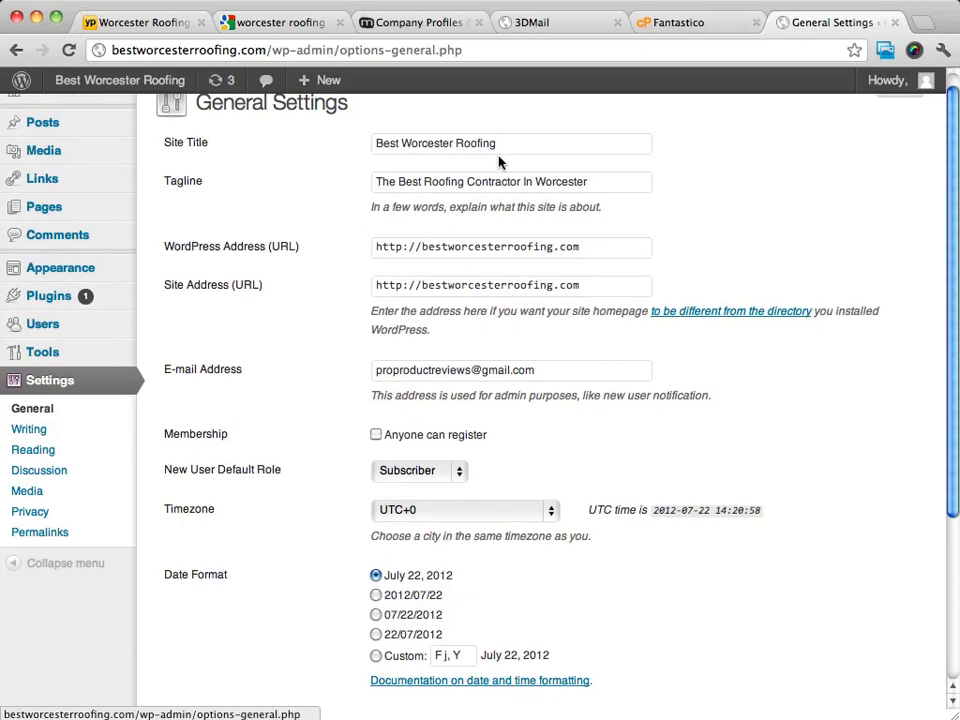
pyautogui.scroll(-3, 556, 150)
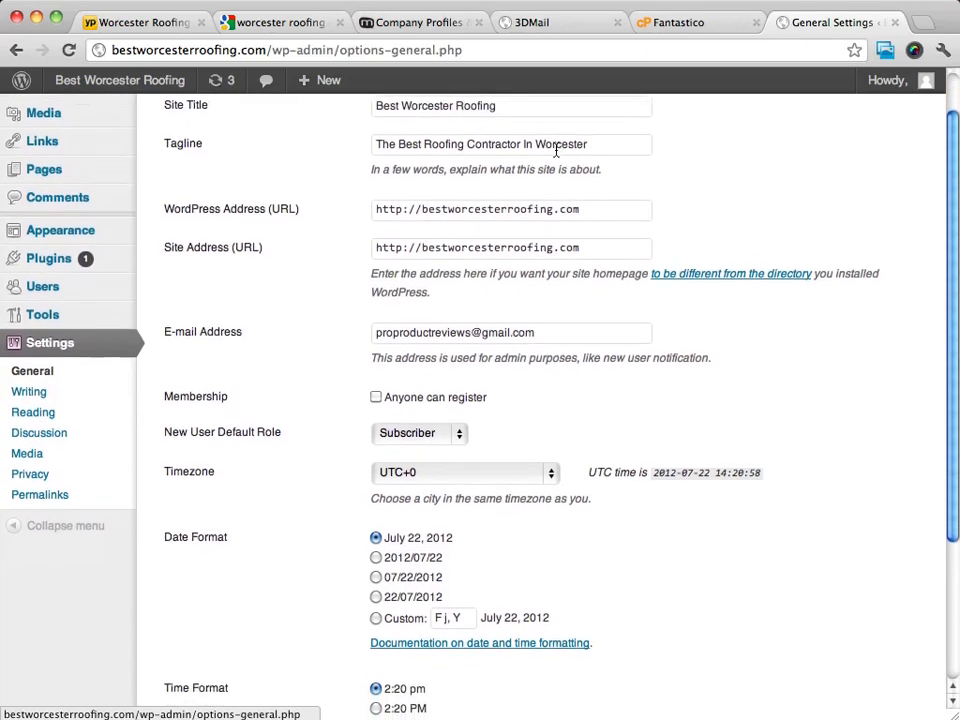
pyautogui.scroll(3, 697, 222)
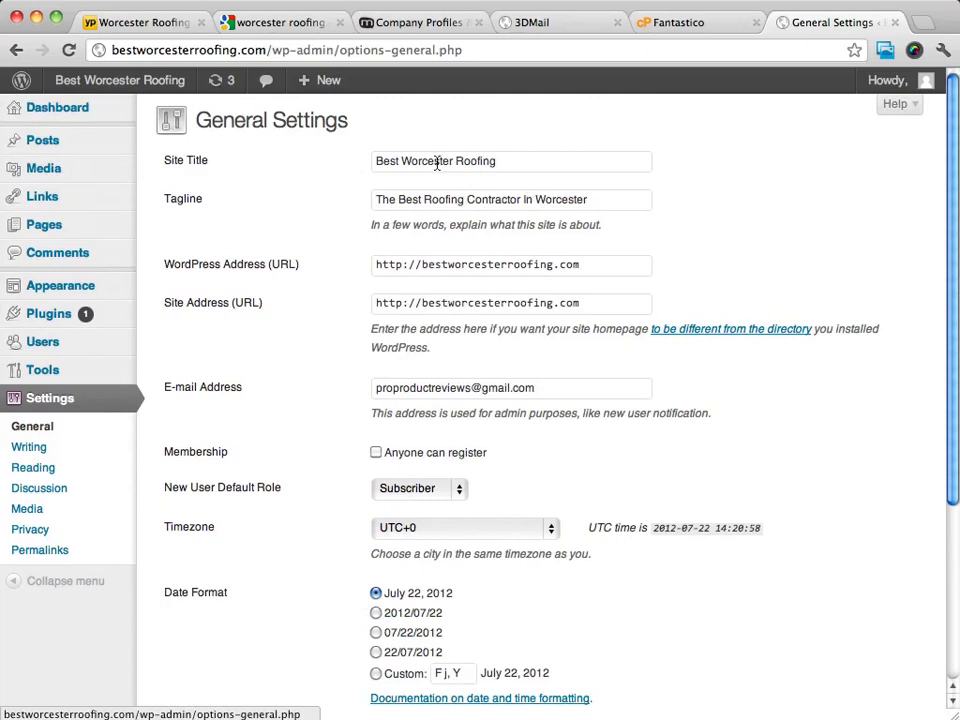
pyautogui.click(376, 161)
pyautogui.moveTo(376, 161); pyautogui.dragTo(519, 163)
pyautogui.scroll(-3, 720, 207)
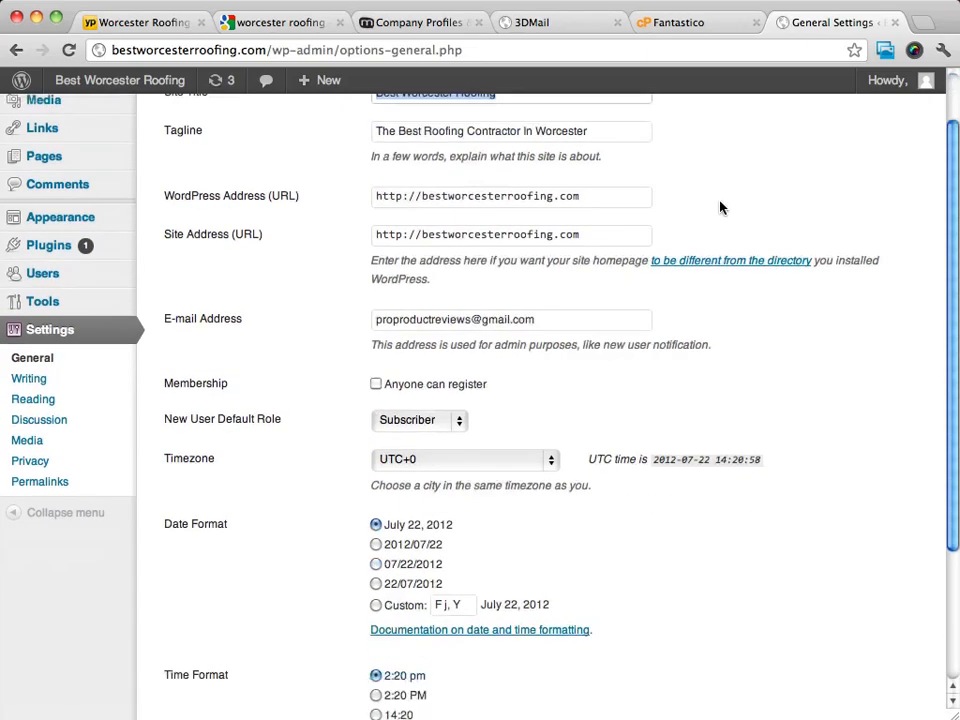
pyautogui.scroll(-5, 720, 207)
pyautogui.scroll(8, 720, 207)
pyautogui.scroll(-4, 720, 207)
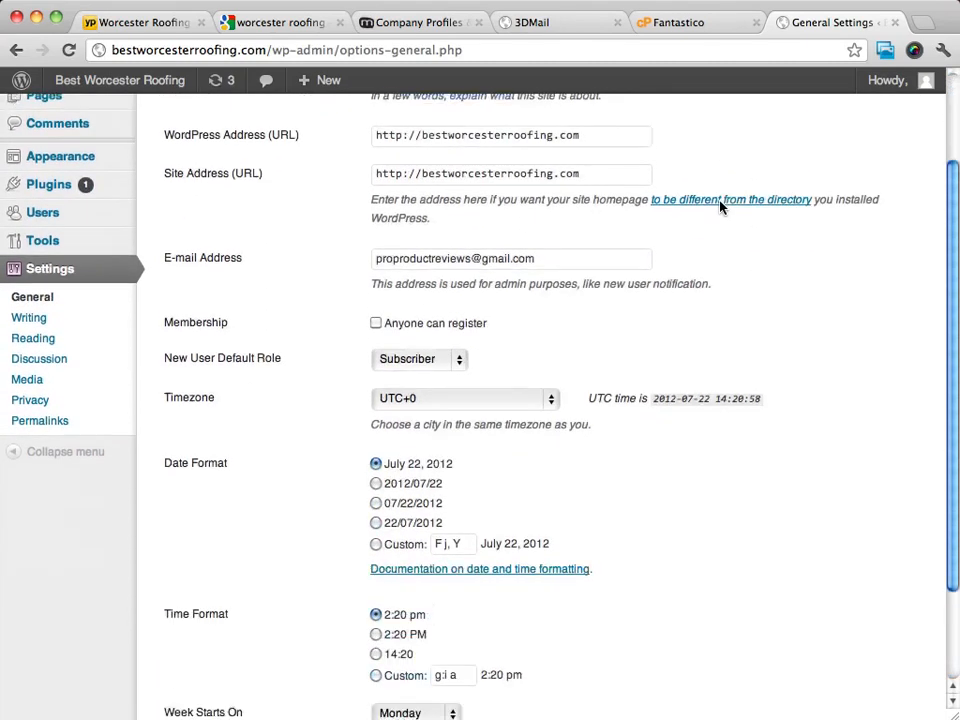
pyautogui.scroll(-5, 720, 207)
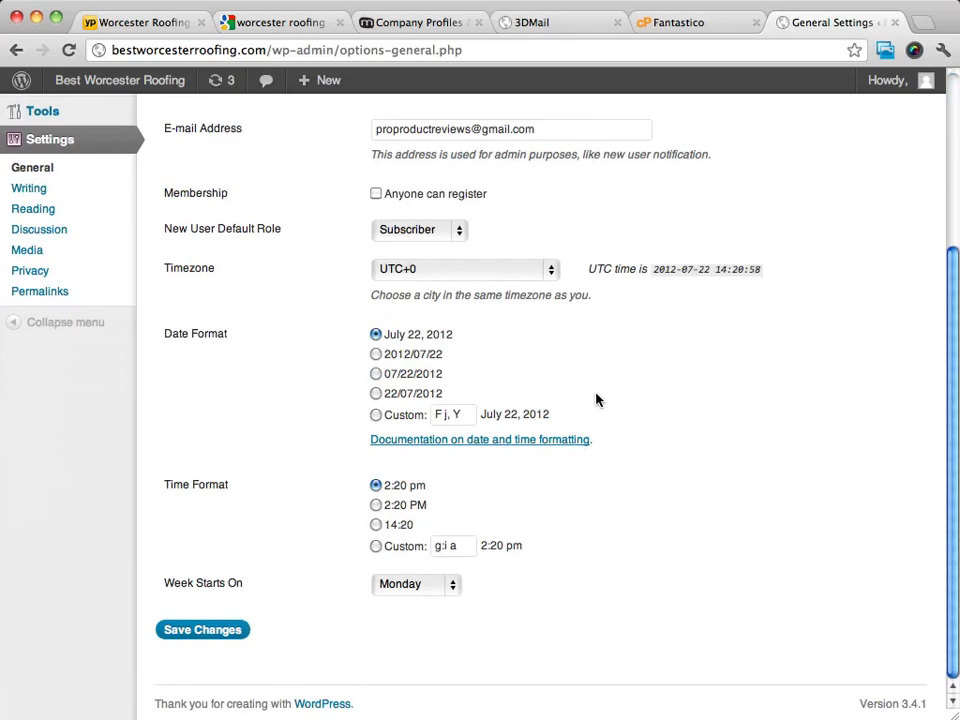
pyautogui.scroll(5, 596, 400)
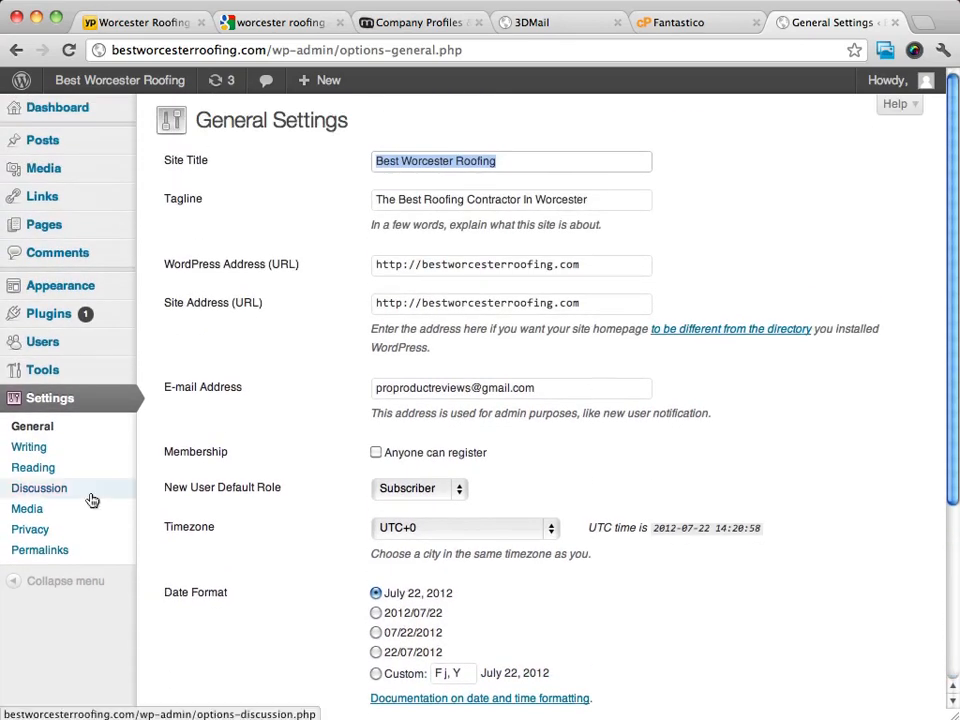
# Set the site's permalink structure to Post name and save the change.
pyautogui.click(45, 551)
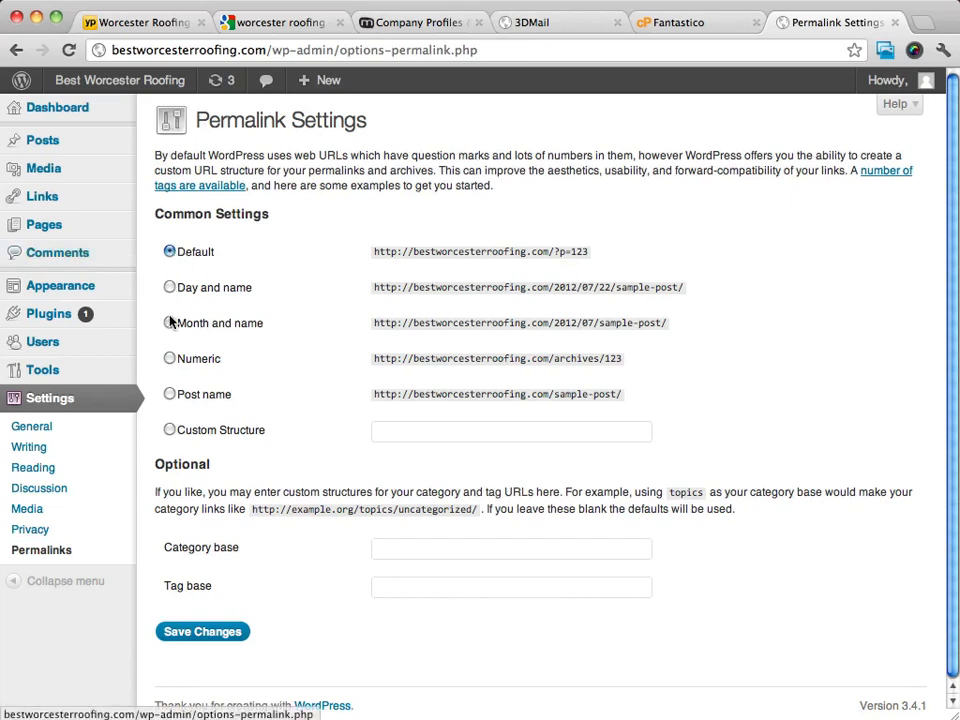
pyautogui.click(170, 395)
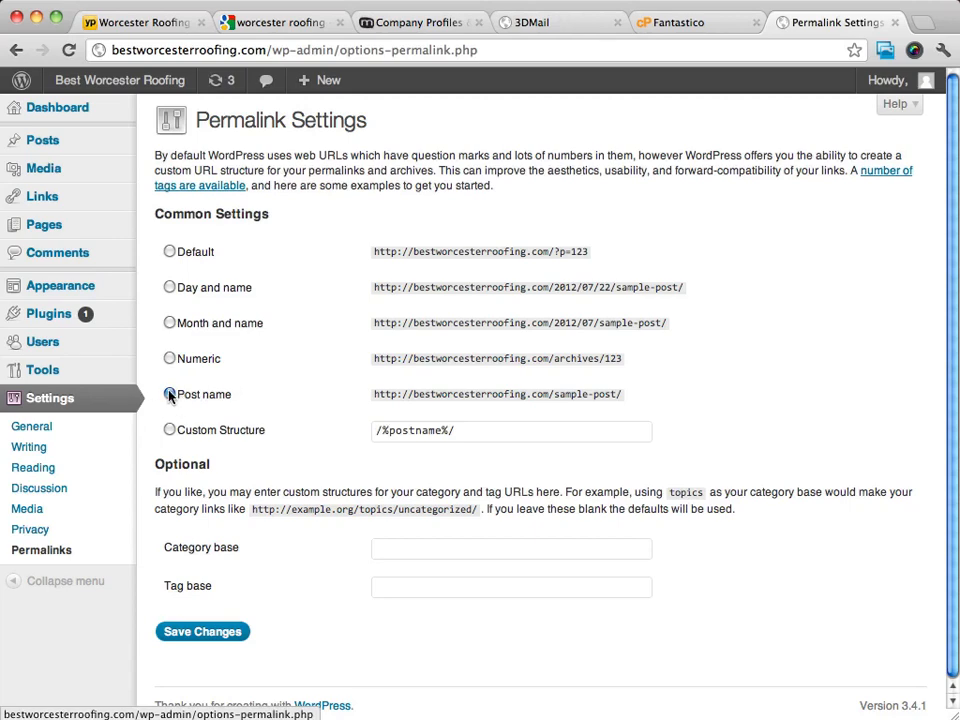
pyautogui.scroll(-1, 296, 363)
pyautogui.click(181, 632)
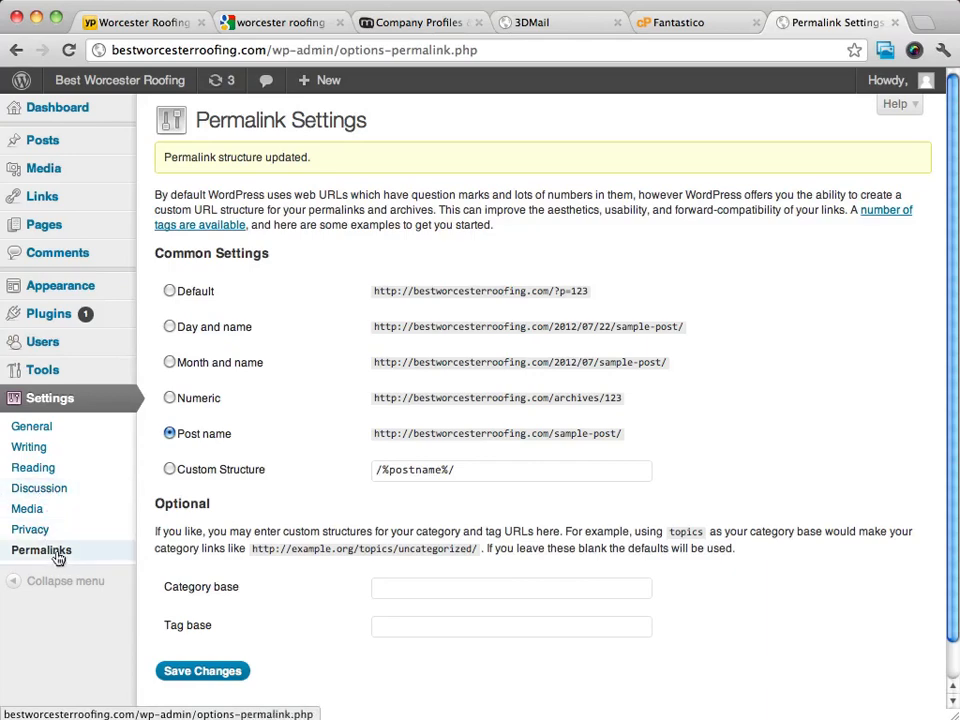
# Disallow people from posting comments on new articles in the discussion settings and save the change.
pyautogui.click(36, 493)
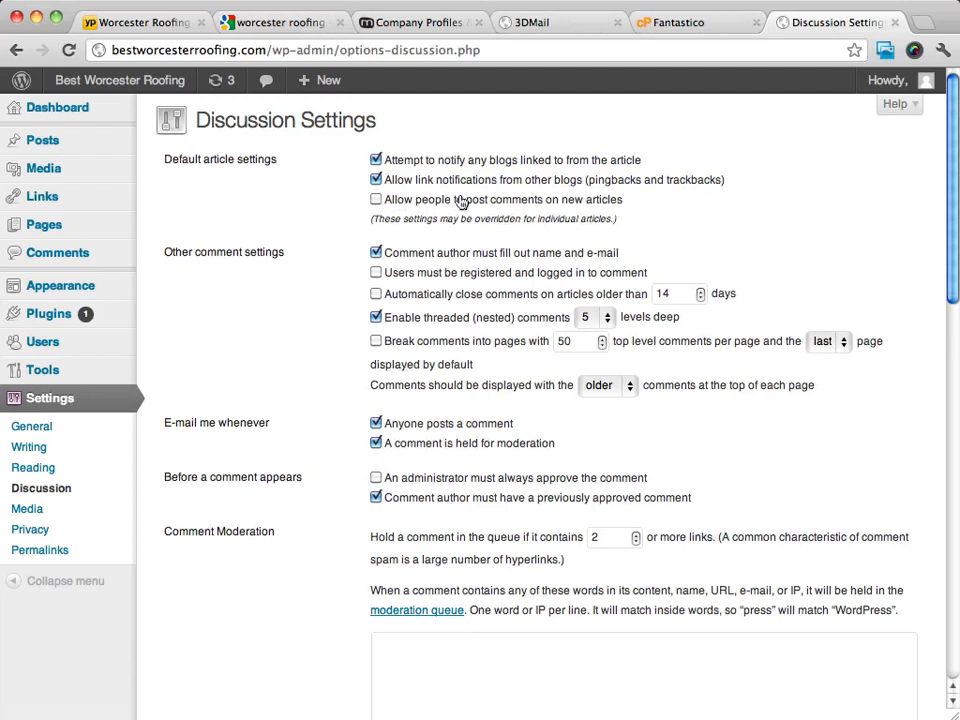
pyautogui.click(376, 200)
pyautogui.scroll(-7, 816, 193)
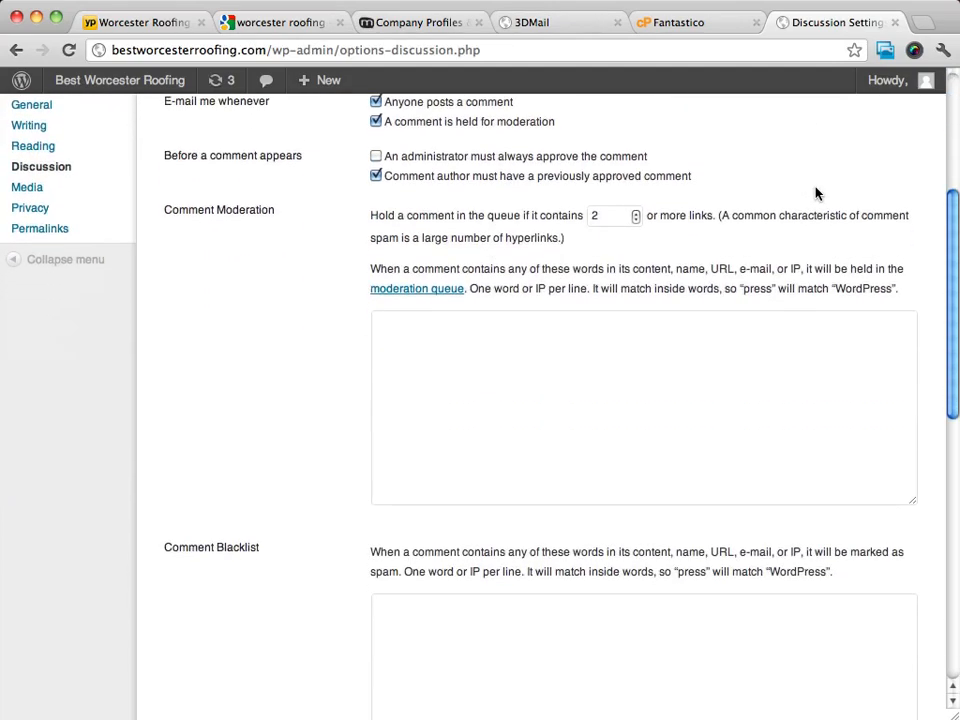
pyautogui.scroll(-8, 816, 193)
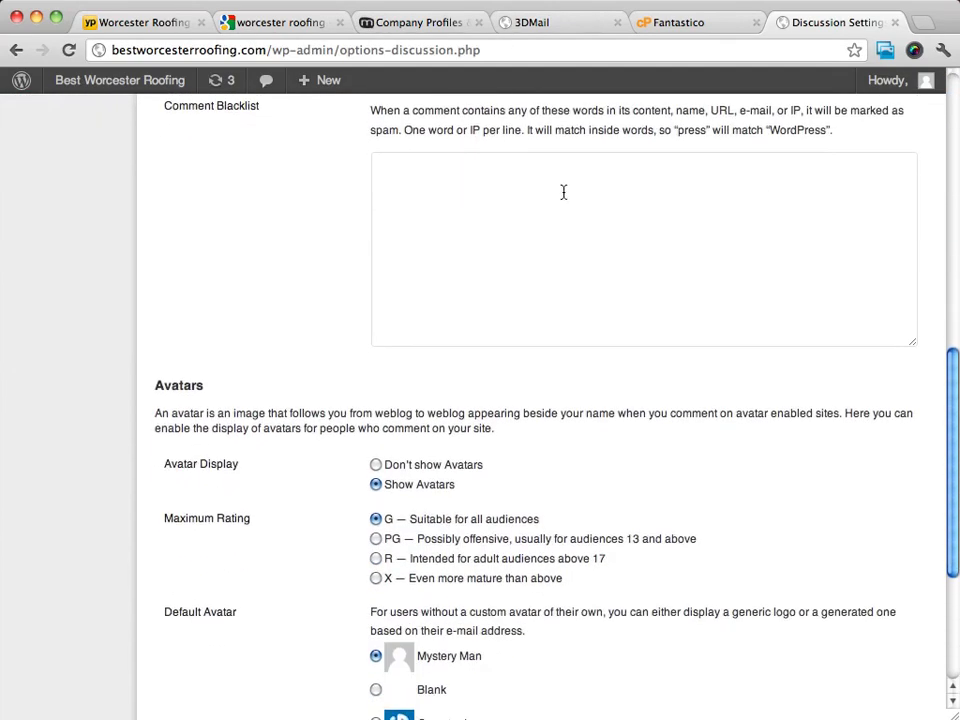
pyautogui.scroll(-4, 652, 151)
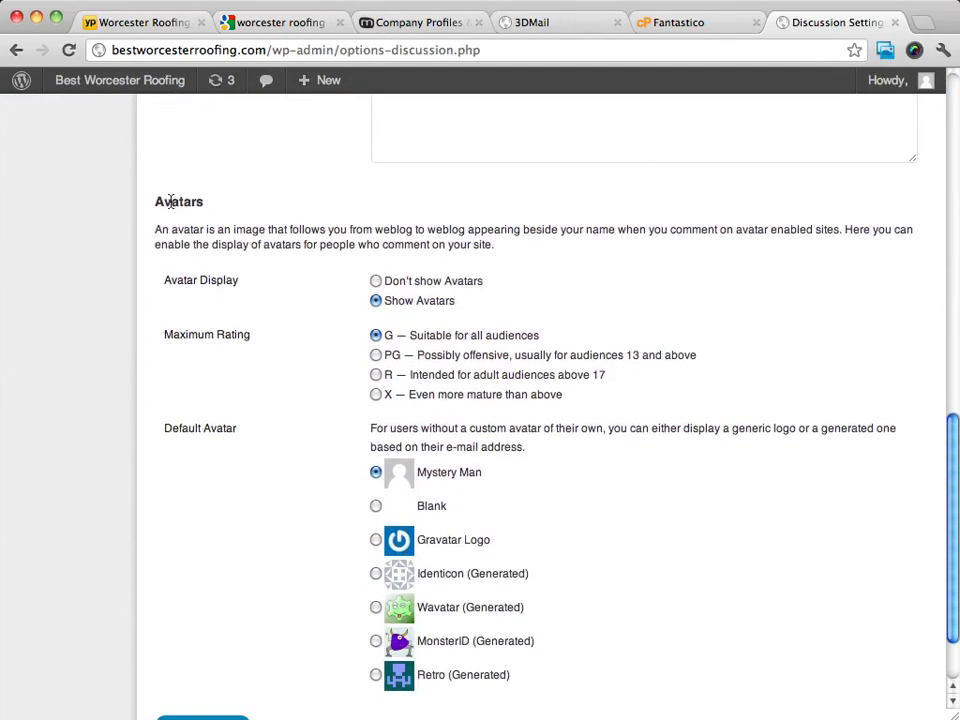
pyautogui.scroll(-1, 488, 250)
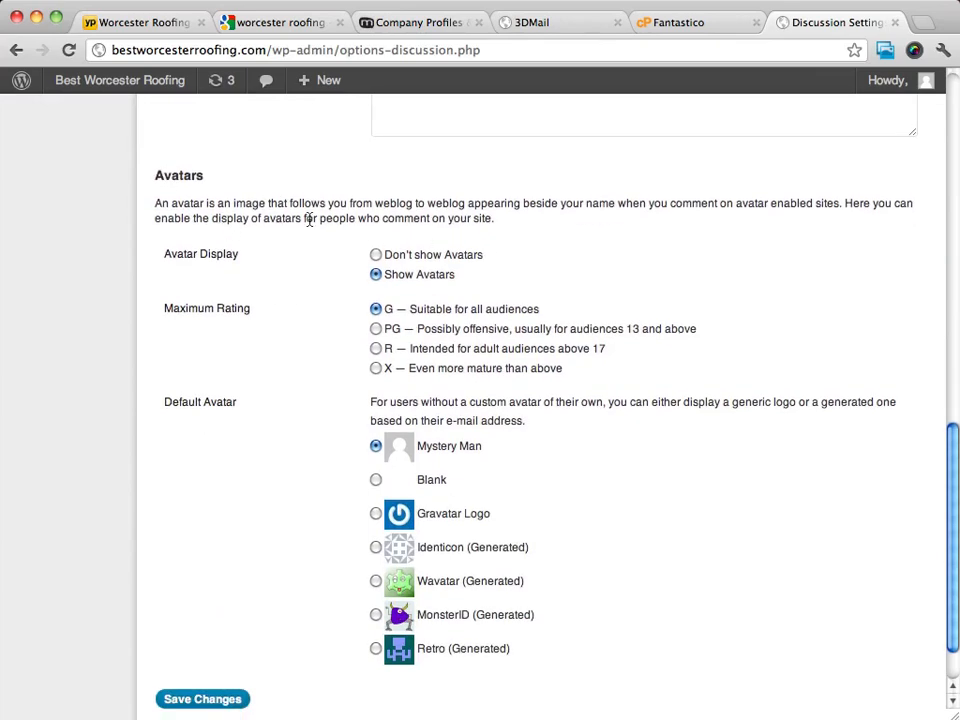
pyautogui.scroll(-3, 260, 210)
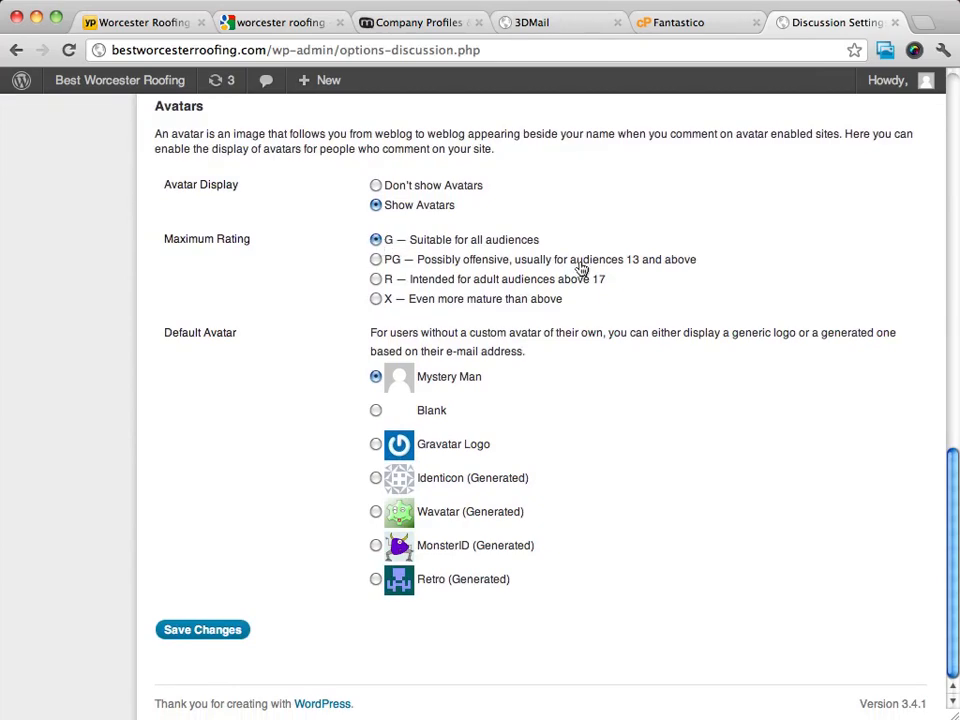
pyautogui.scroll(8, 581, 268)
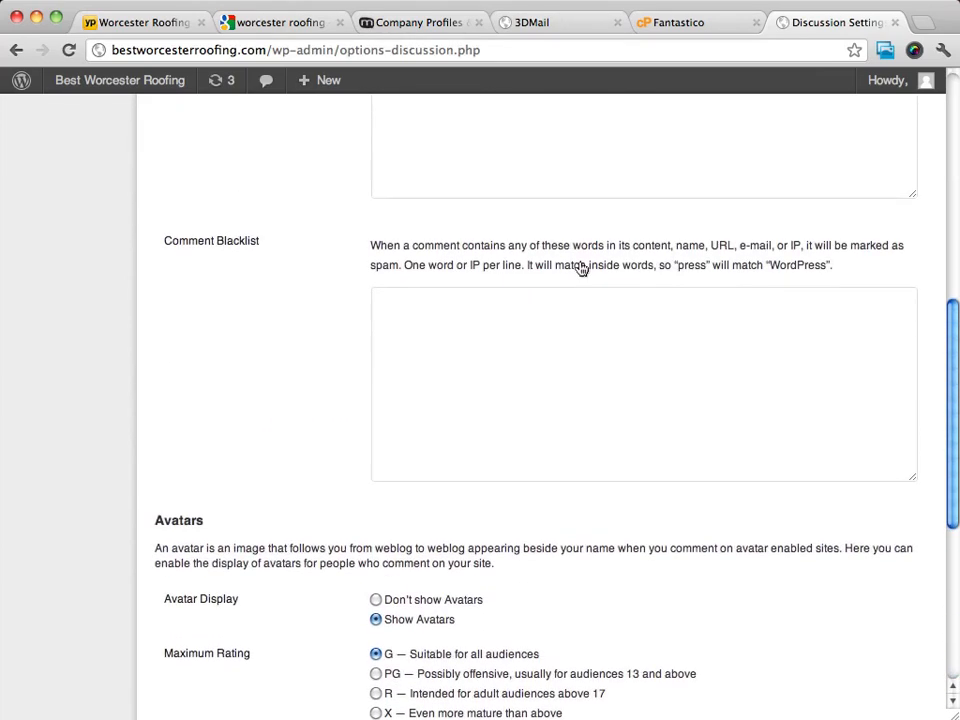
pyautogui.scroll(6, 570, 351)
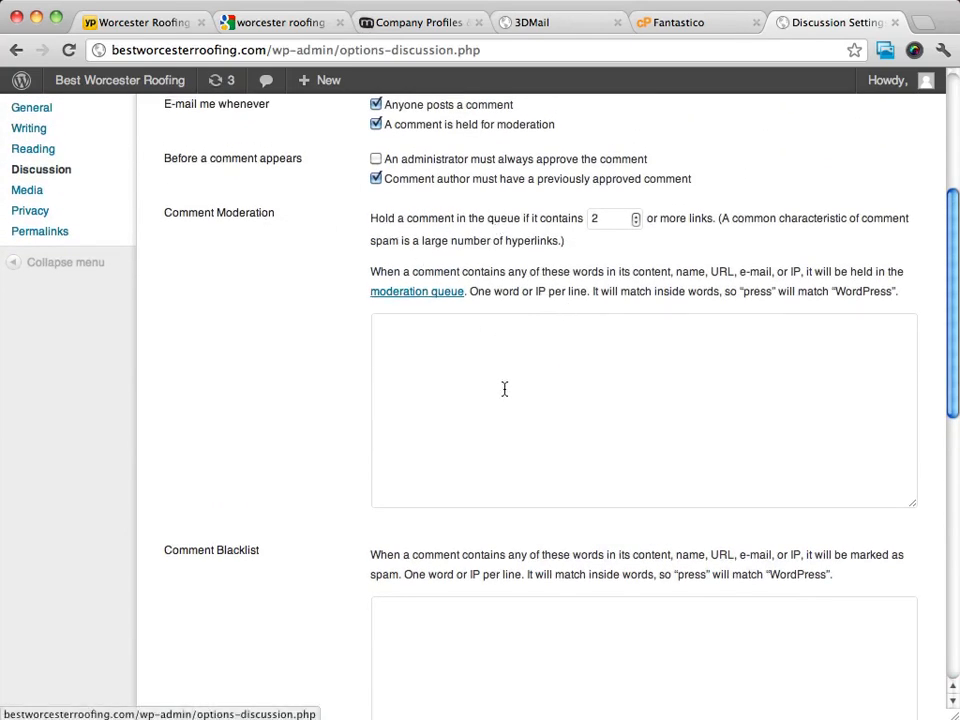
pyautogui.scroll(6, 506, 390)
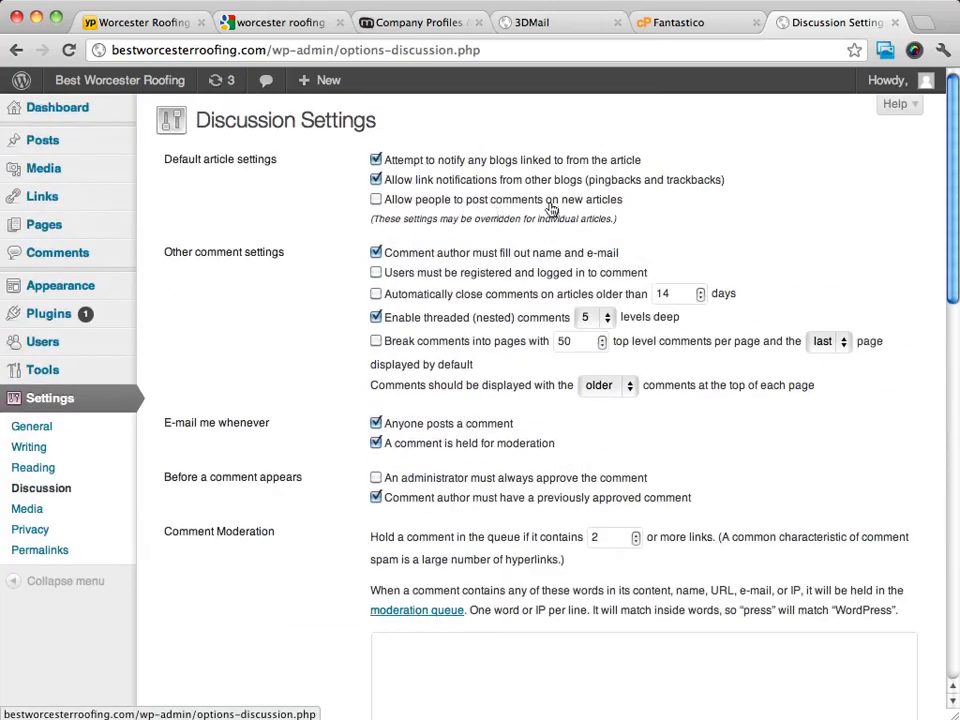
pyautogui.scroll(-1, 500, 211)
pyautogui.scroll(-10, 500, 211)
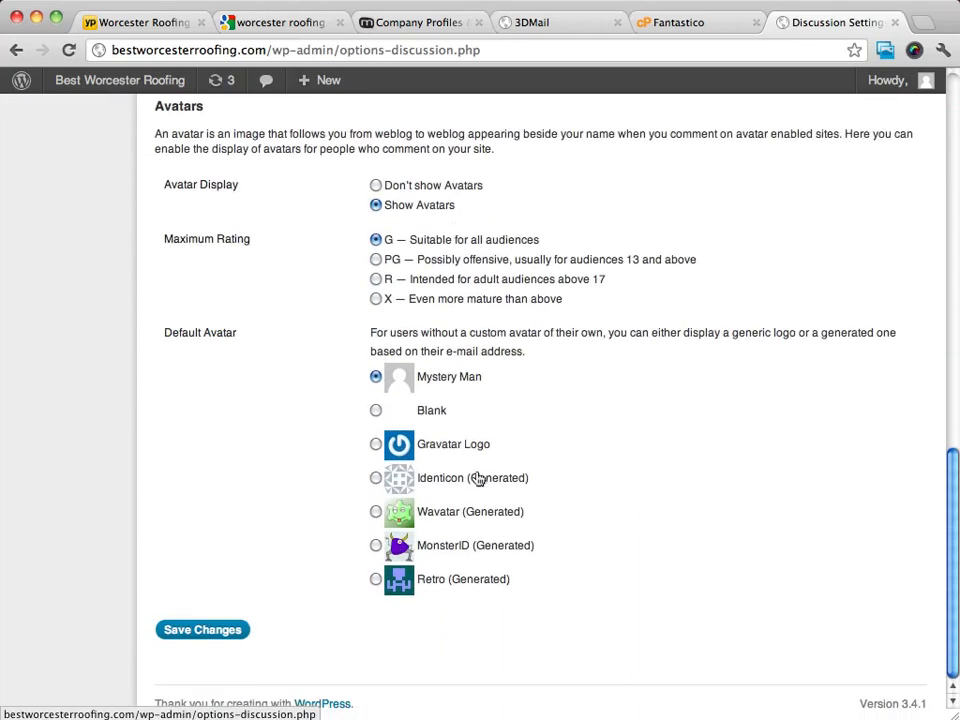
pyautogui.click(214, 634)
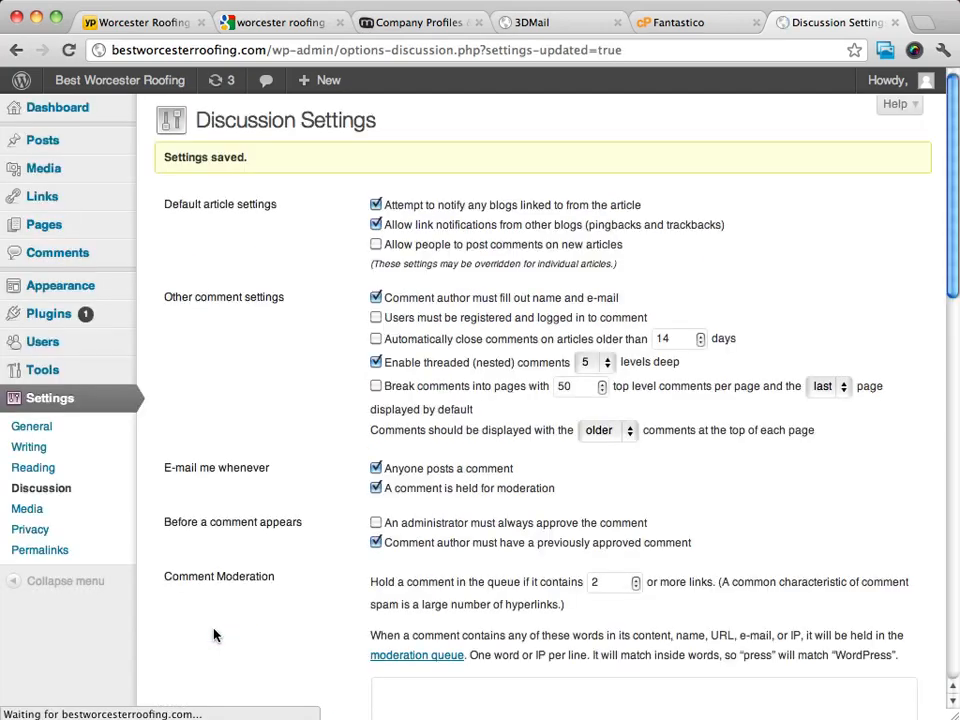
# Review the saved discussion settings along with the site's privacy and permalink settings.
pyautogui.scroll(-10, 626, 300)
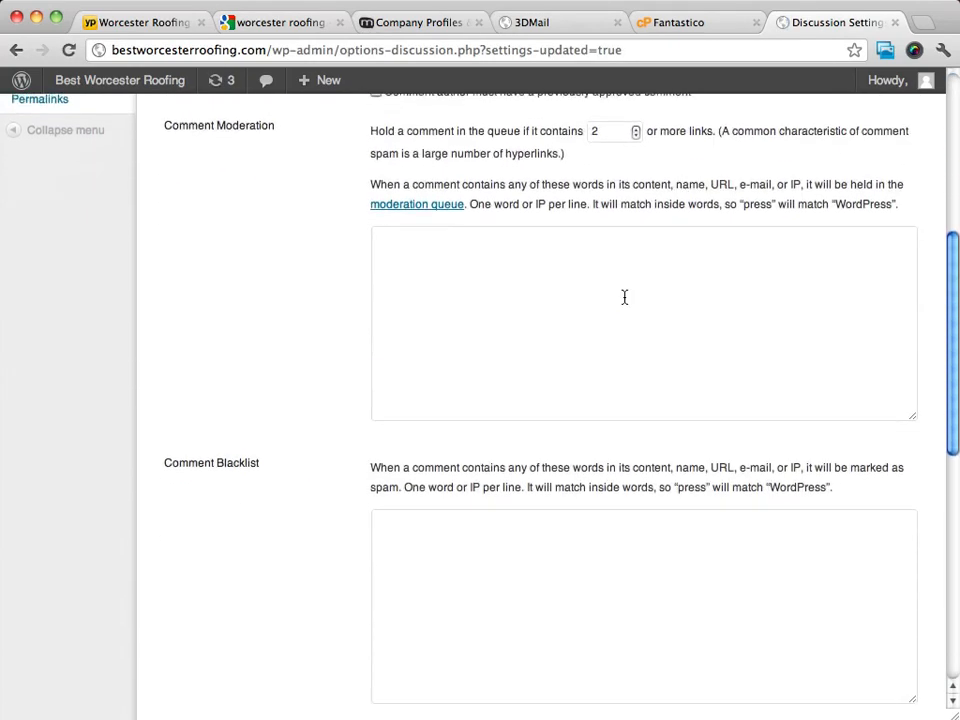
pyautogui.scroll(10, 624, 298)
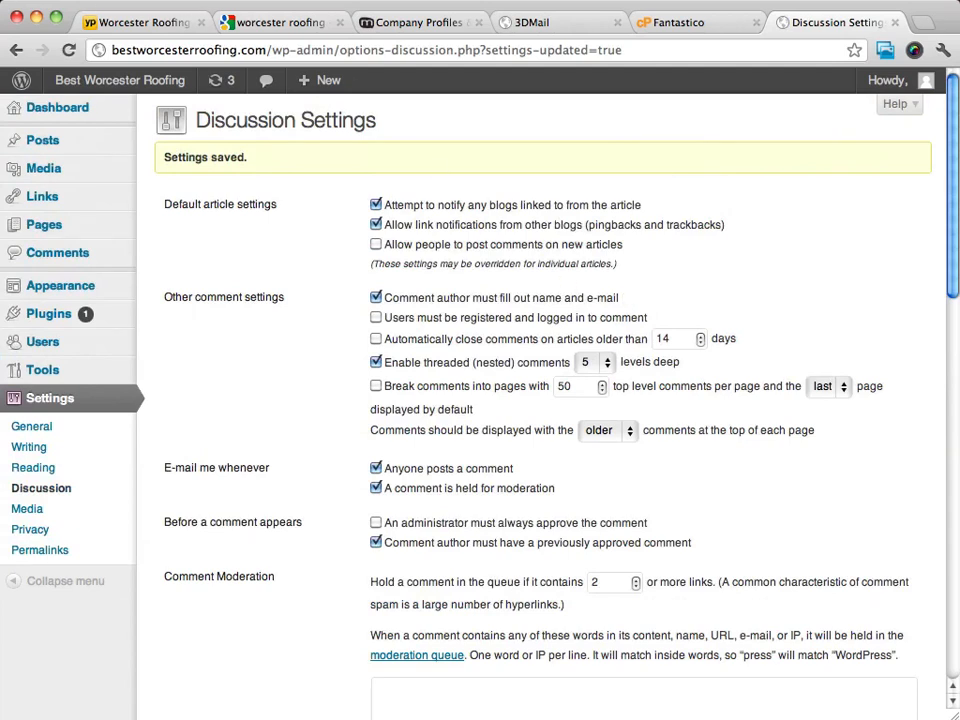
pyautogui.click(30, 530)
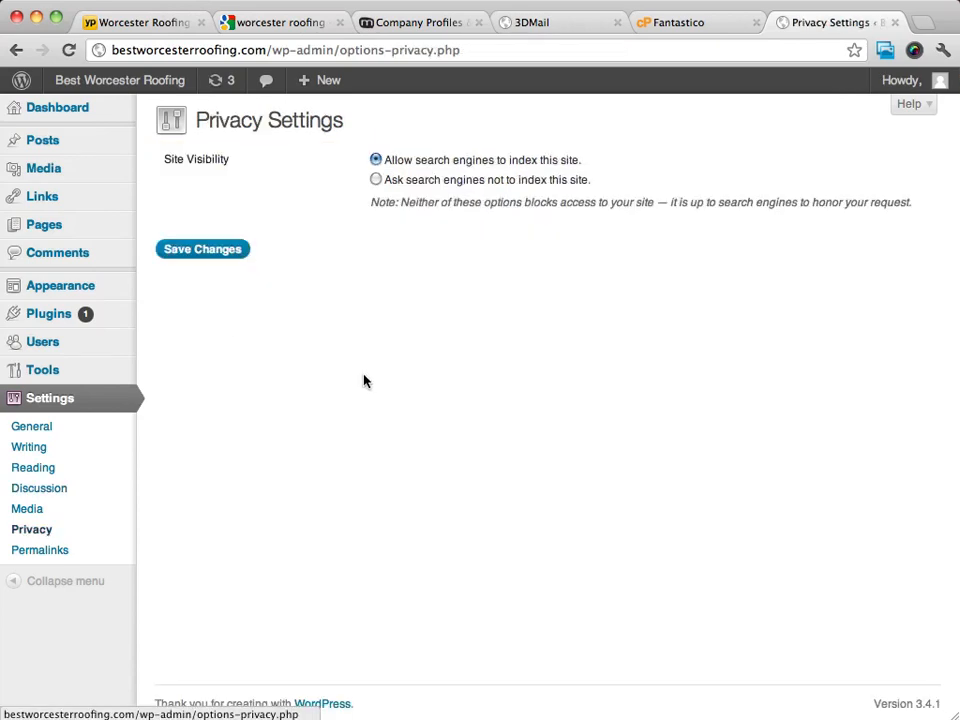
pyautogui.click(38, 550)
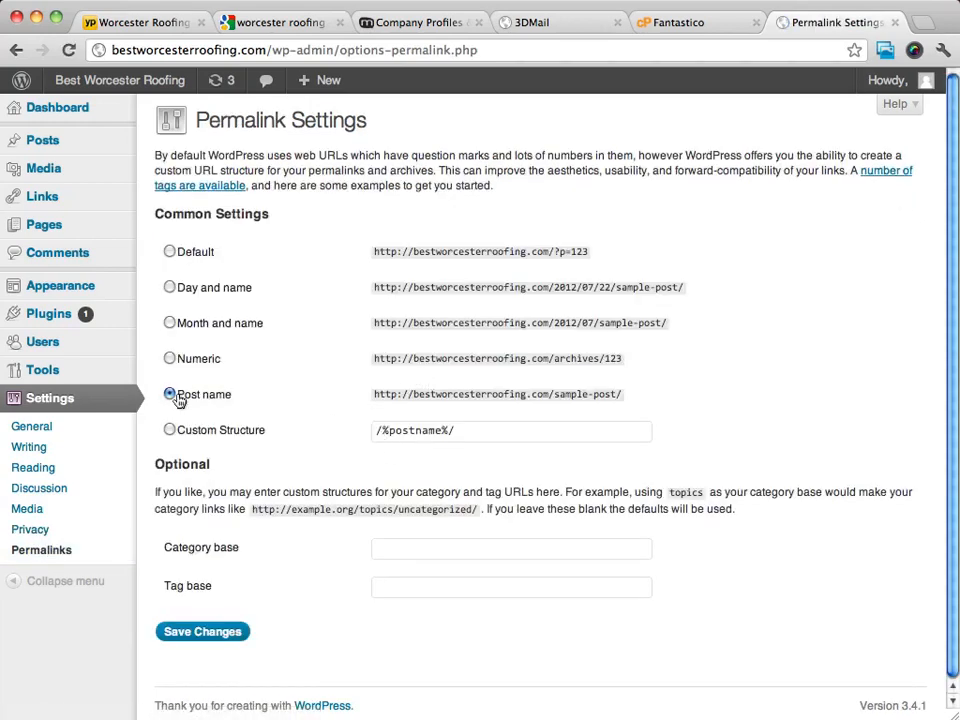
pyautogui.click(31, 492)
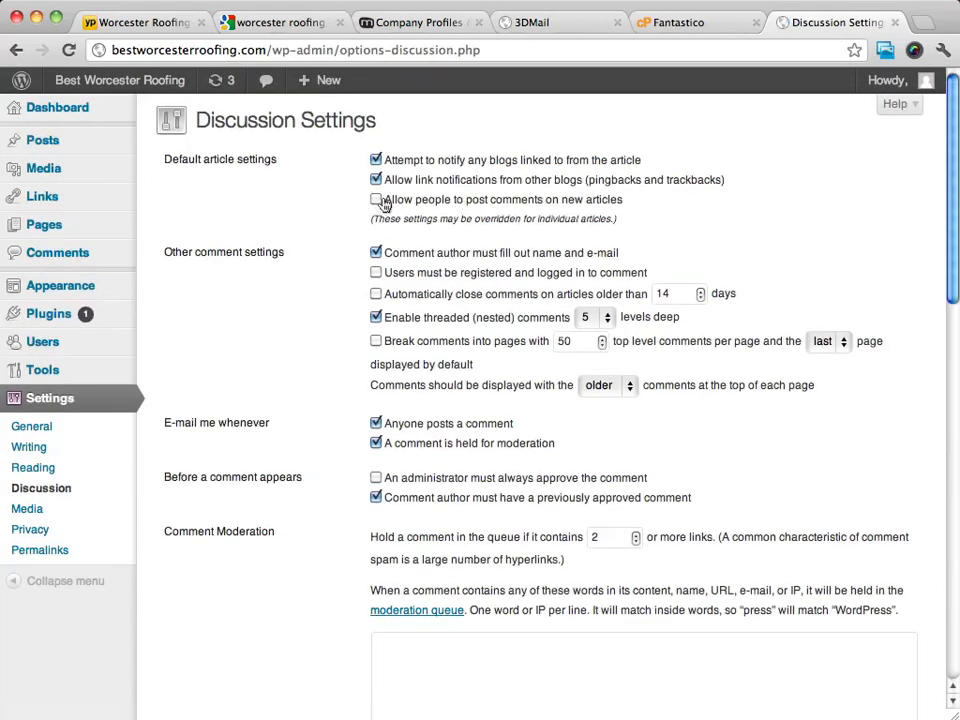
pyautogui.scroll(-15, 771, 194)
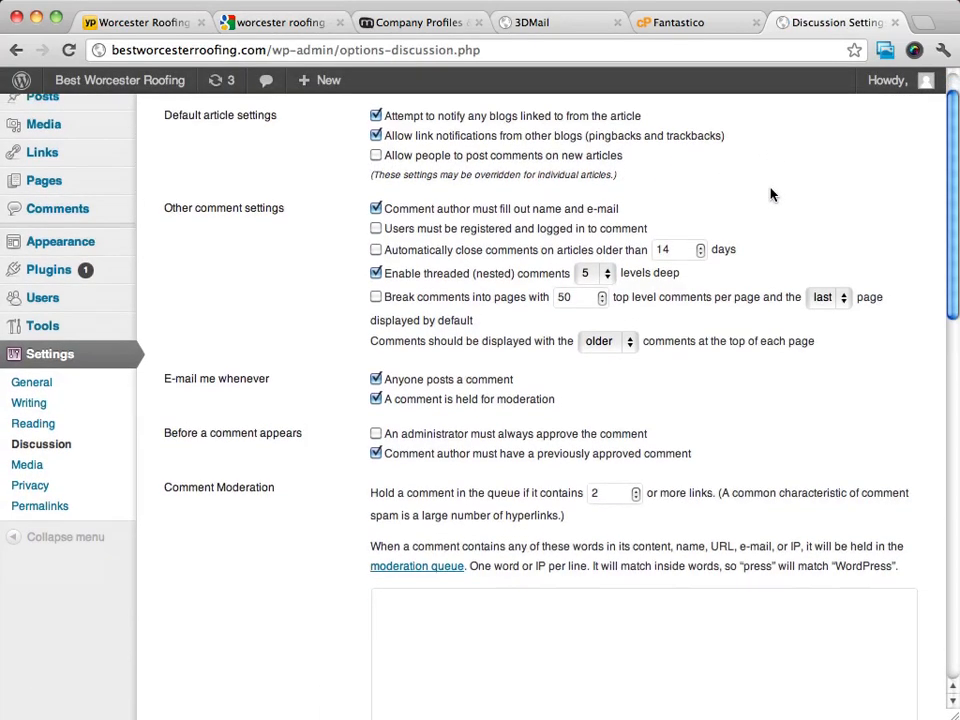
pyautogui.scroll(15, 771, 194)
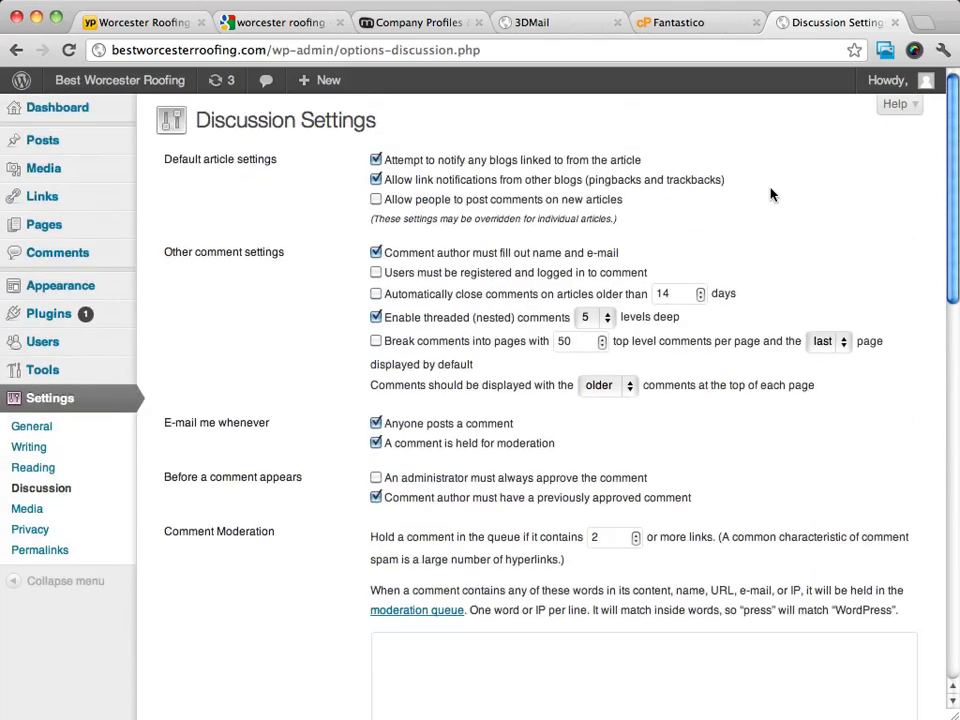
# View the live Best Worcester Roofing home page, from the header image to the sidebar and footer.
pyautogui.click(147, 82)
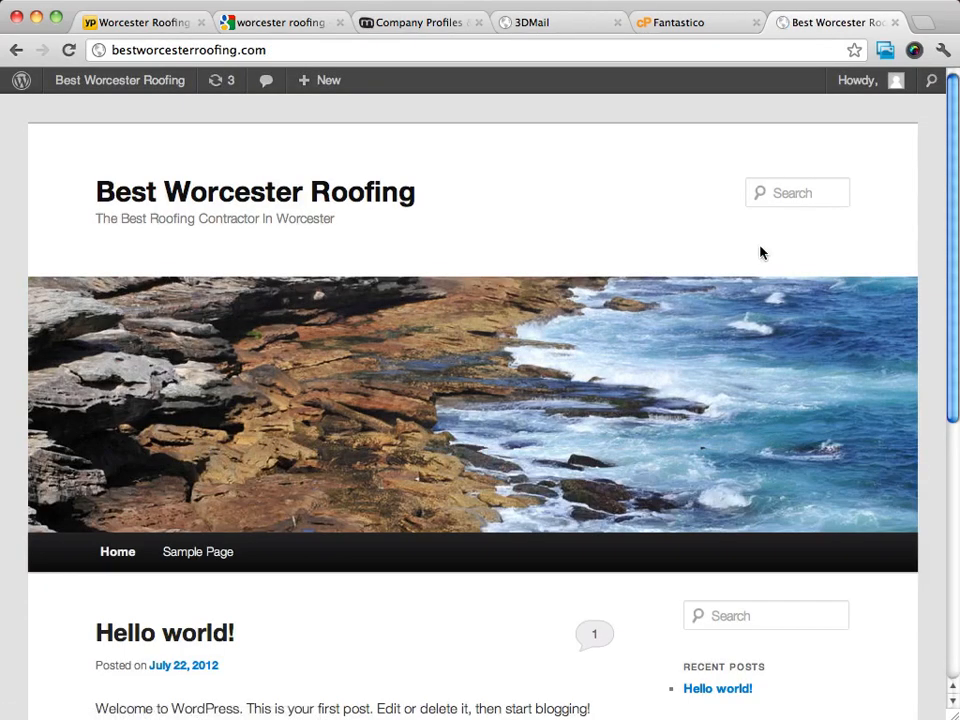
pyautogui.scroll(-5, 634, 177)
pyautogui.scroll(-3, 633, 175)
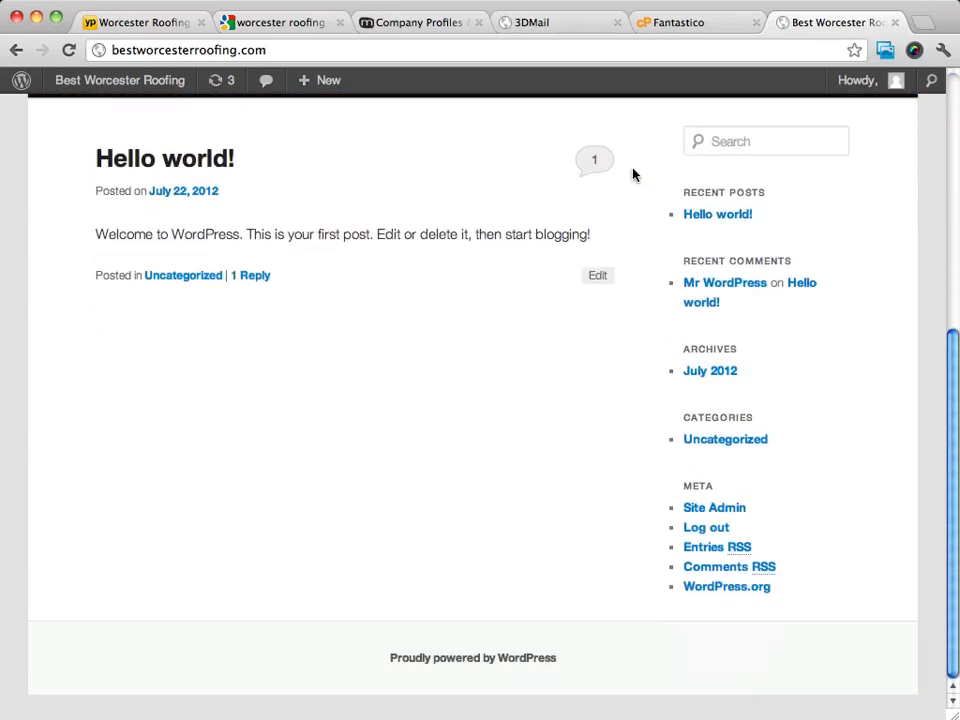
pyautogui.scroll(6, 632, 171)
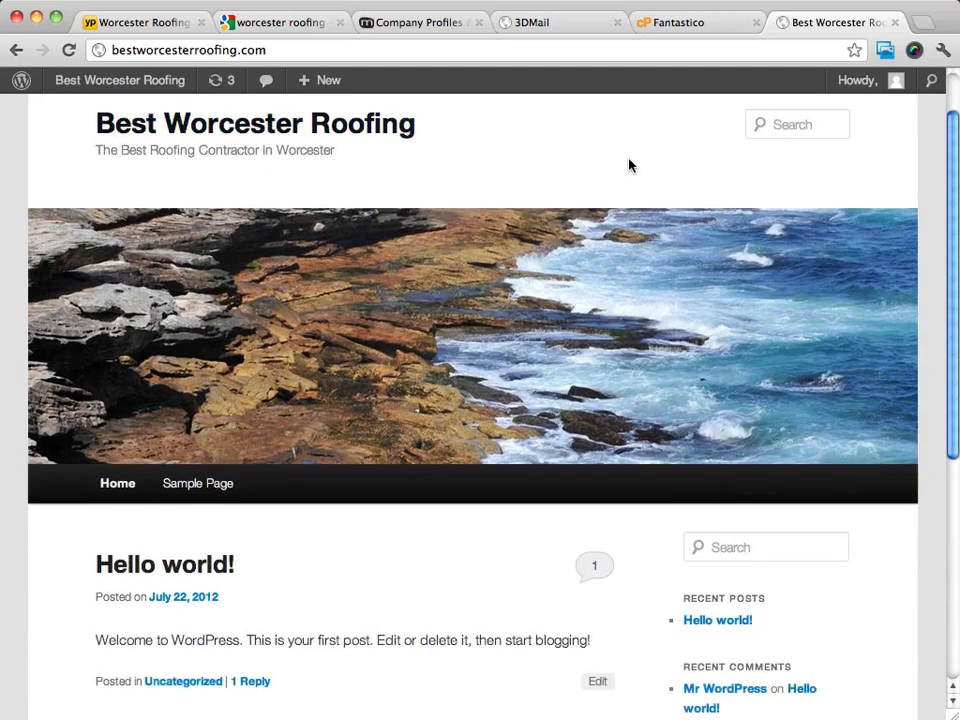
pyautogui.scroll(-5, 630, 165)
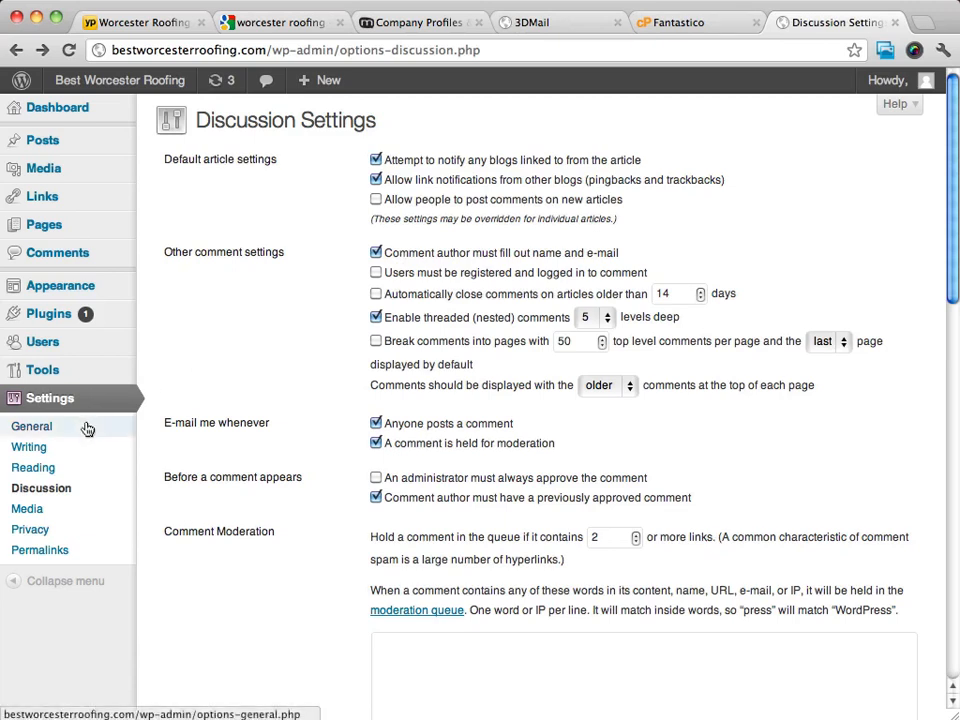
# Return to the site's admin area and bring up the appearance options.
pyautogui.moveTo(86, 313)
pyautogui.moveTo(73, 286)
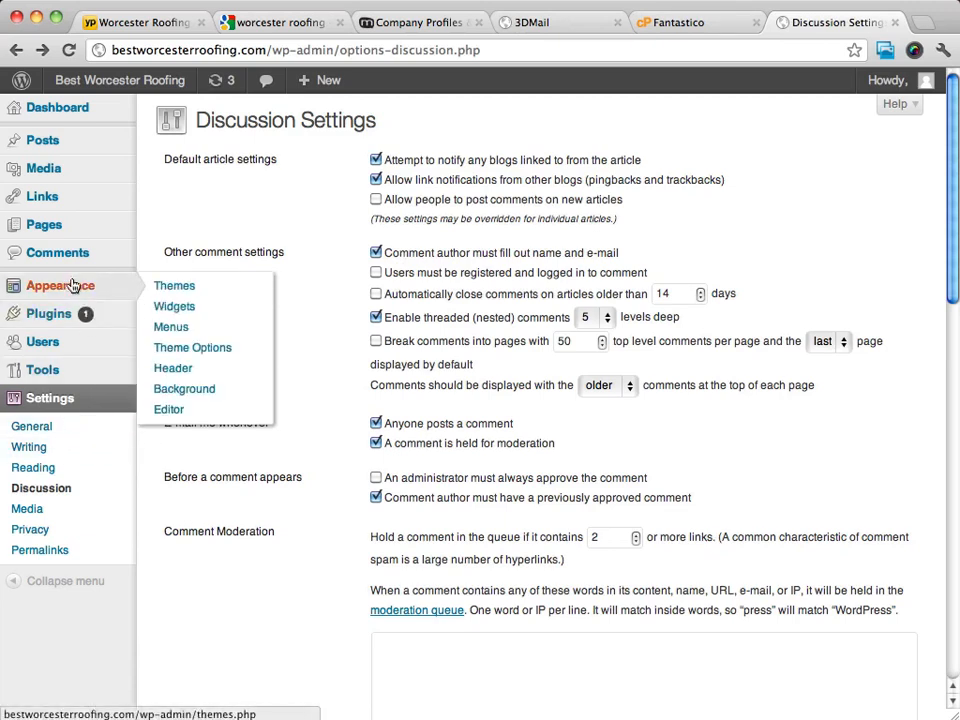